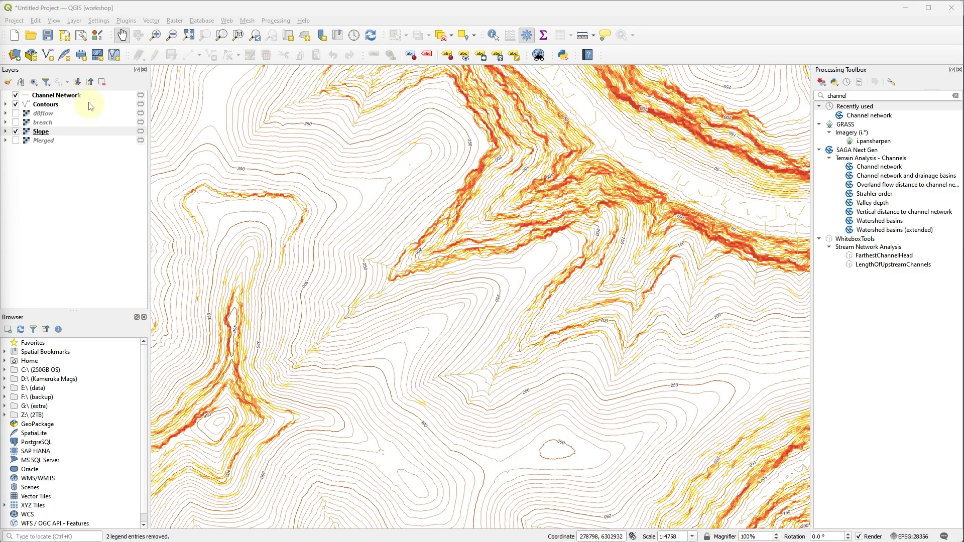
pyautogui.click(65, 96)
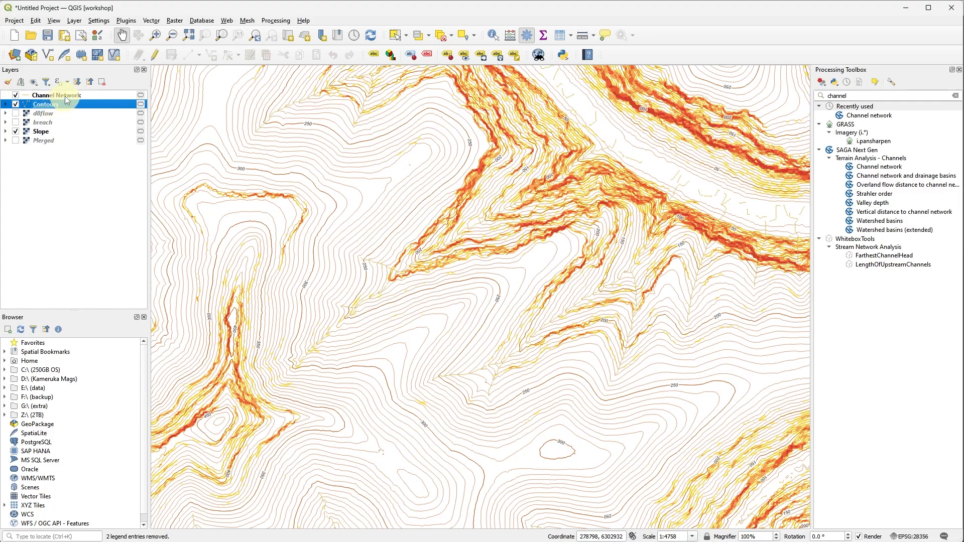
pyautogui.click(68, 132)
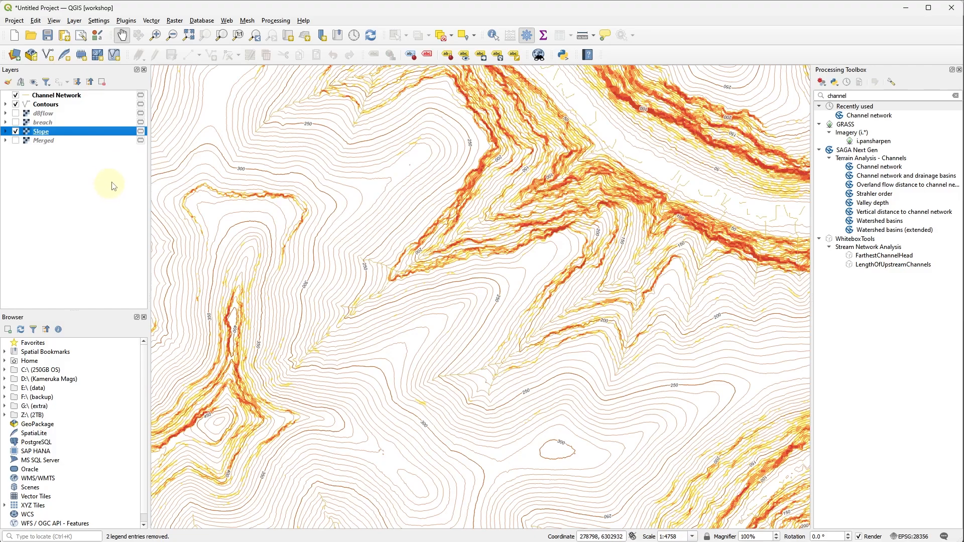
pyautogui.moveTo(140, 141)
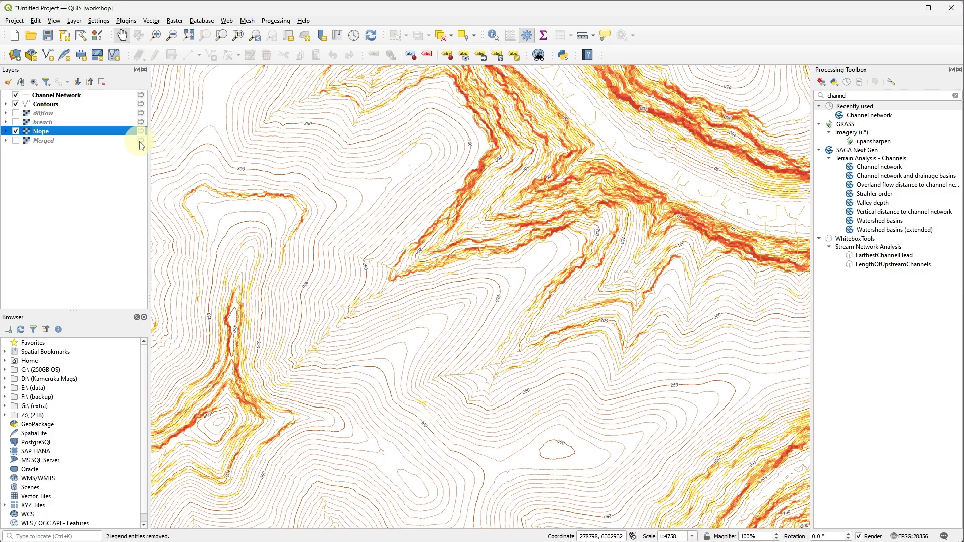
pyautogui.click(114, 96)
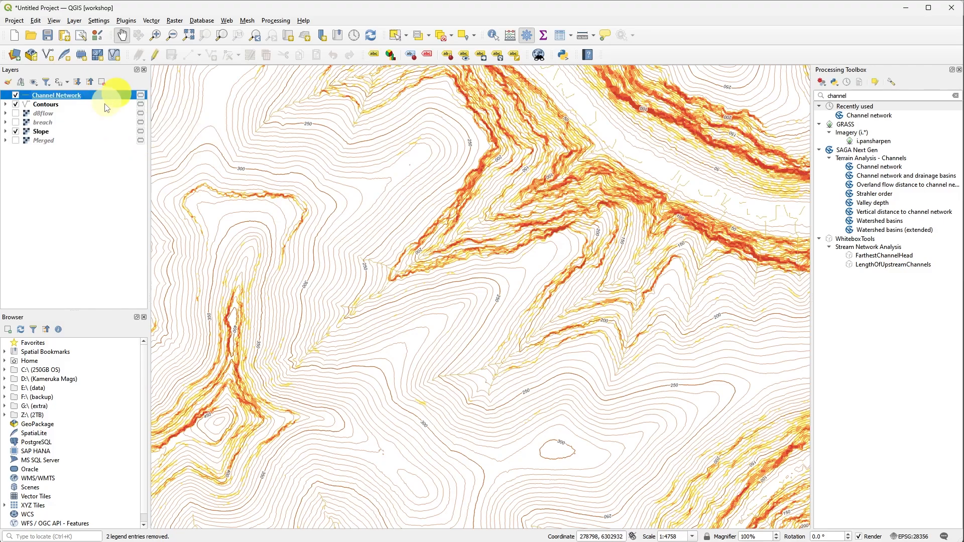
pyautogui.click(104, 106)
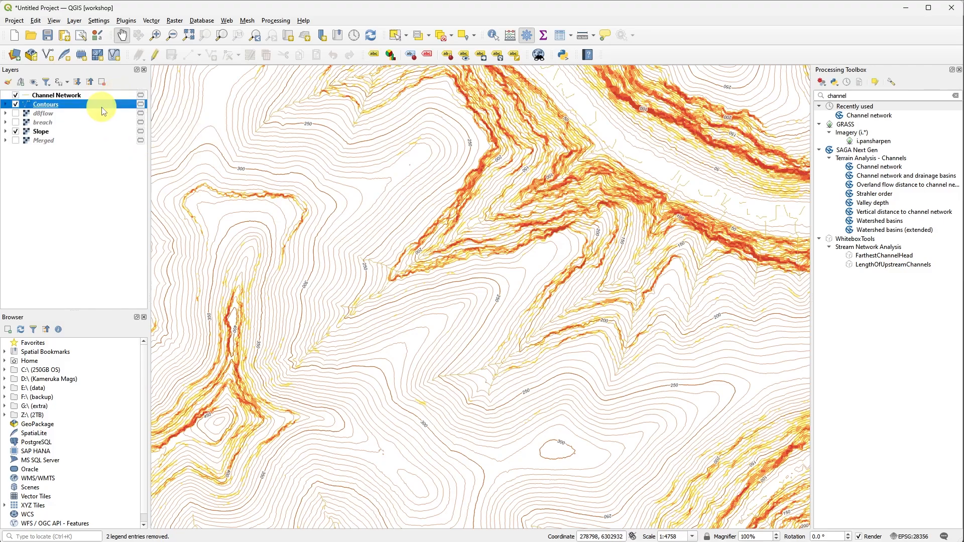
pyautogui.click(98, 133)
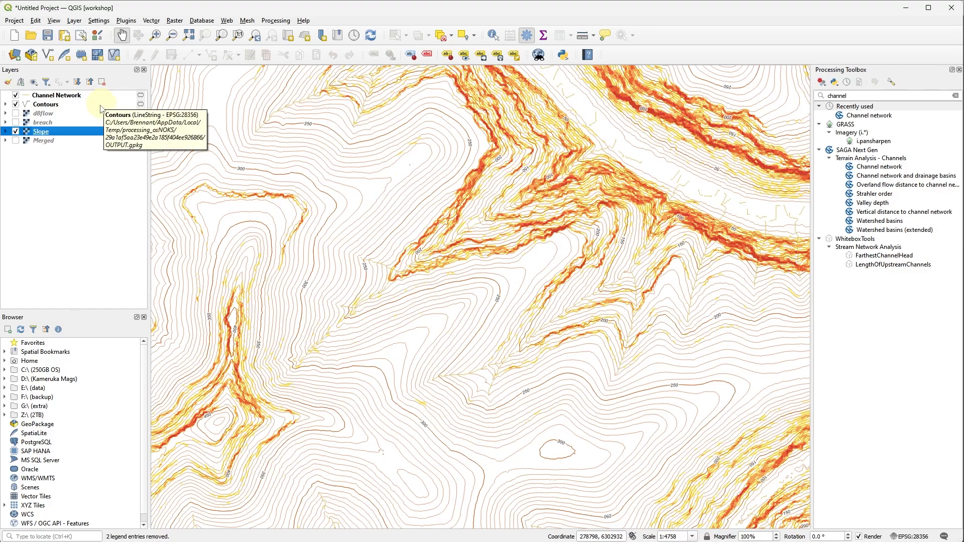
# Make the temporary Contours layer permanent as a GeoPackage named contours on the Desktop.
pyautogui.rightClick(74, 106)
pyautogui.click(150, 312)
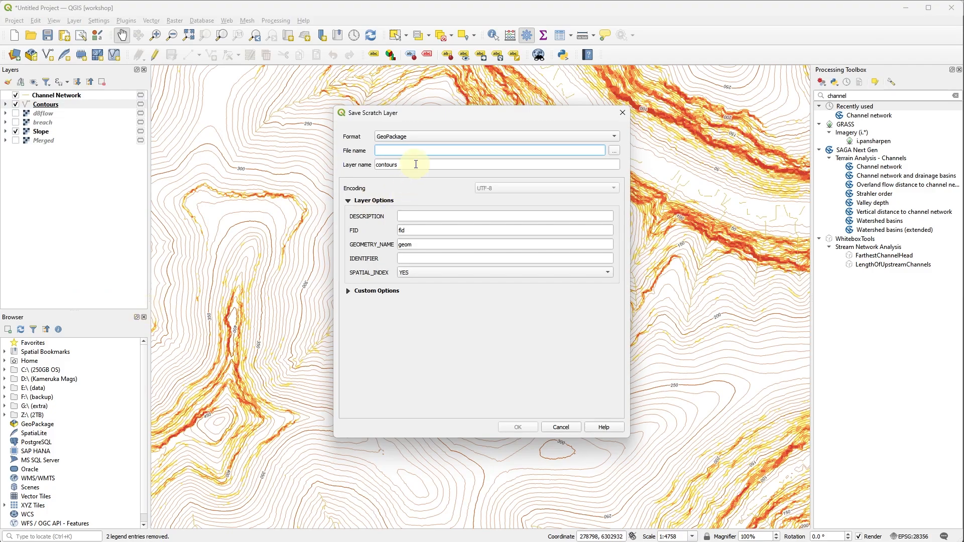
pyautogui.write('contour')
pyautogui.click(614, 150)
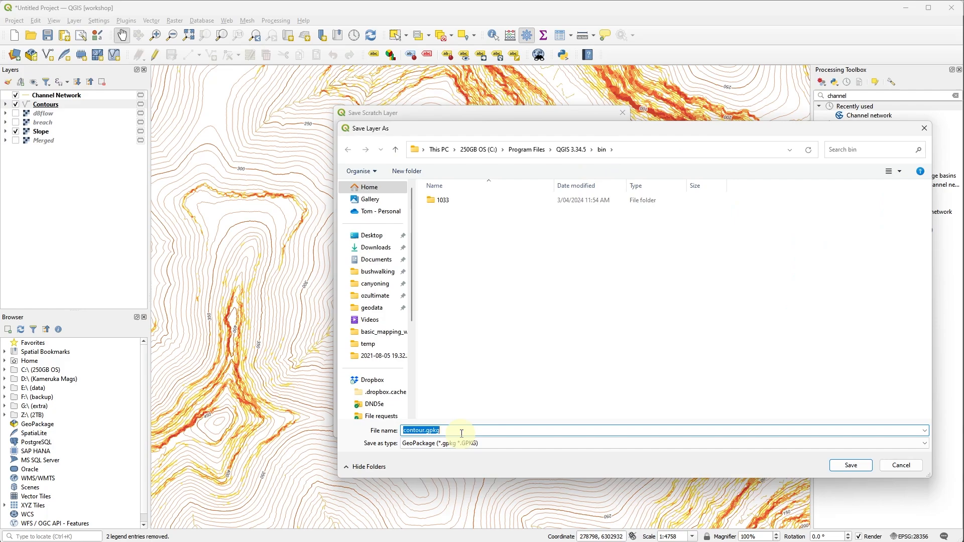
pyautogui.click(371, 235)
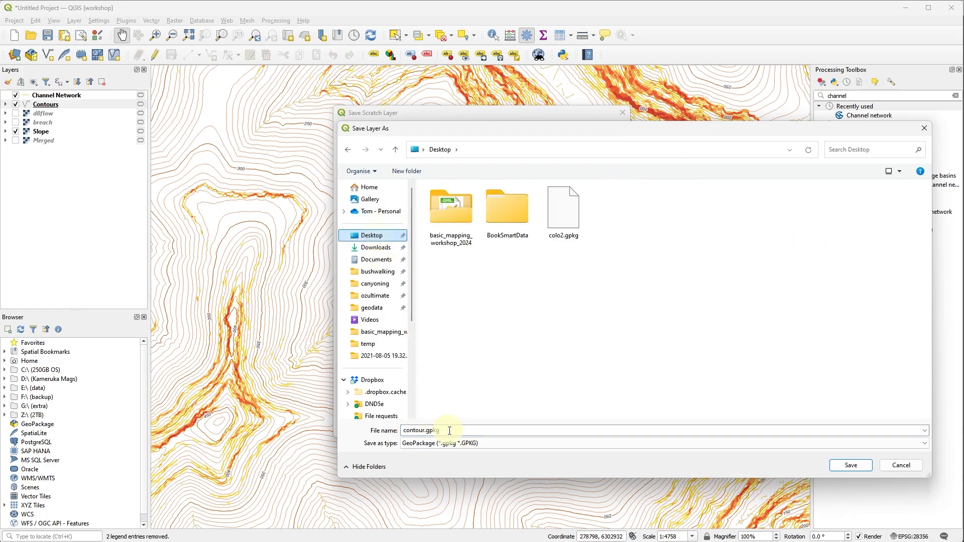
pyautogui.write('contour')
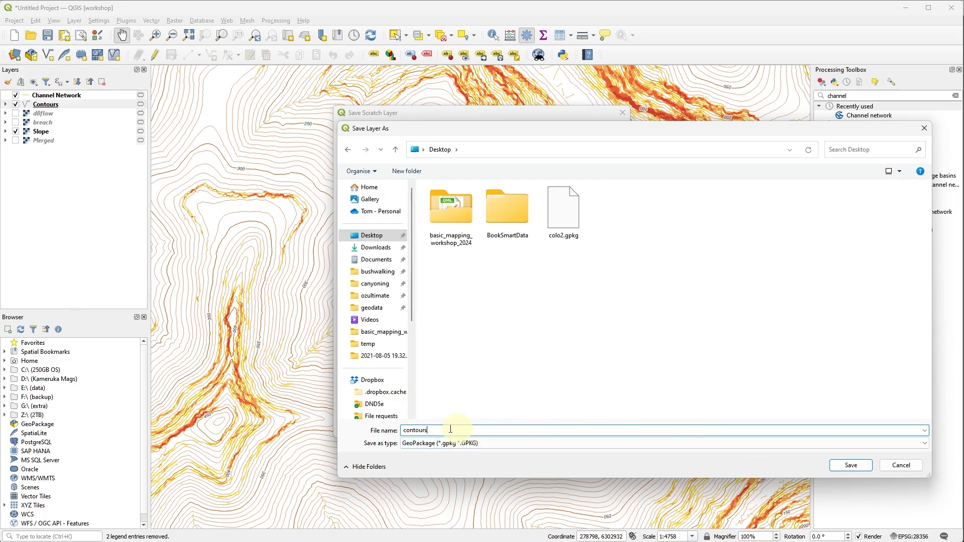
pyautogui.click(849, 467)
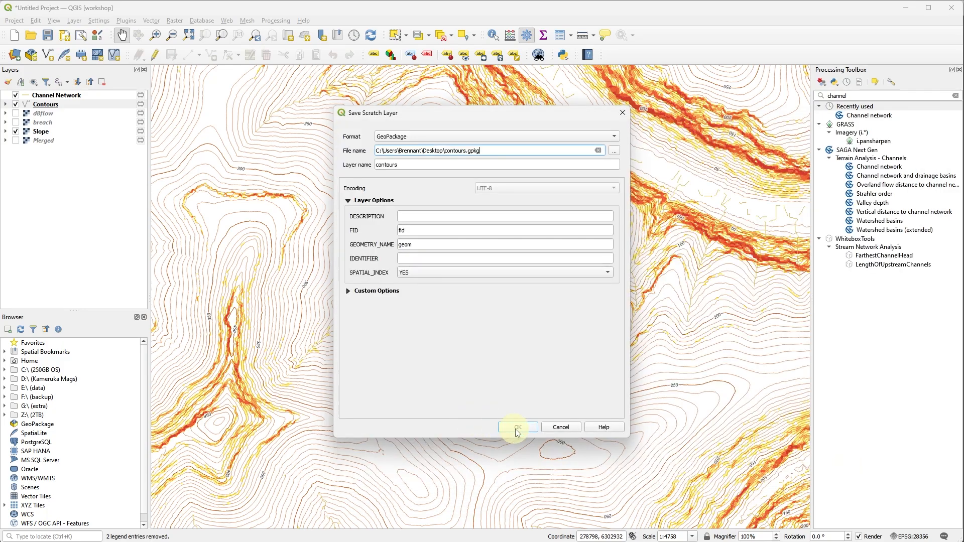
pyautogui.click(517, 428)
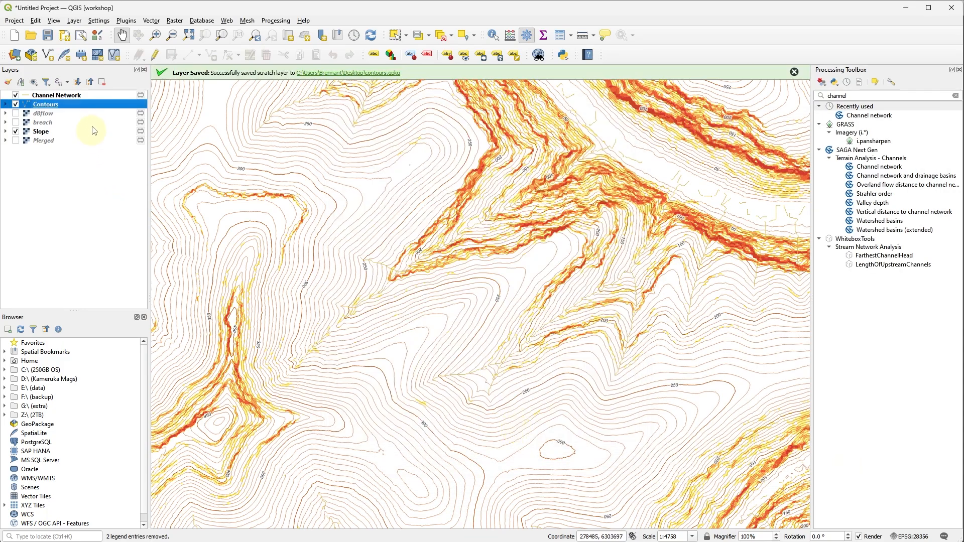
# Make the temporary Channel Network layer permanent as a GeoPackage named streams on the Desktop.
pyautogui.rightClick(109, 96)
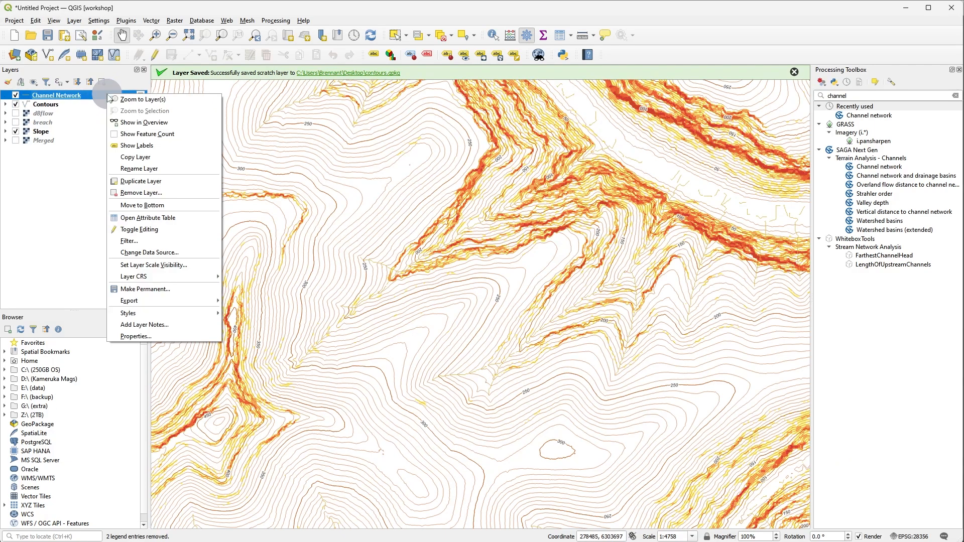
pyautogui.click(190, 289)
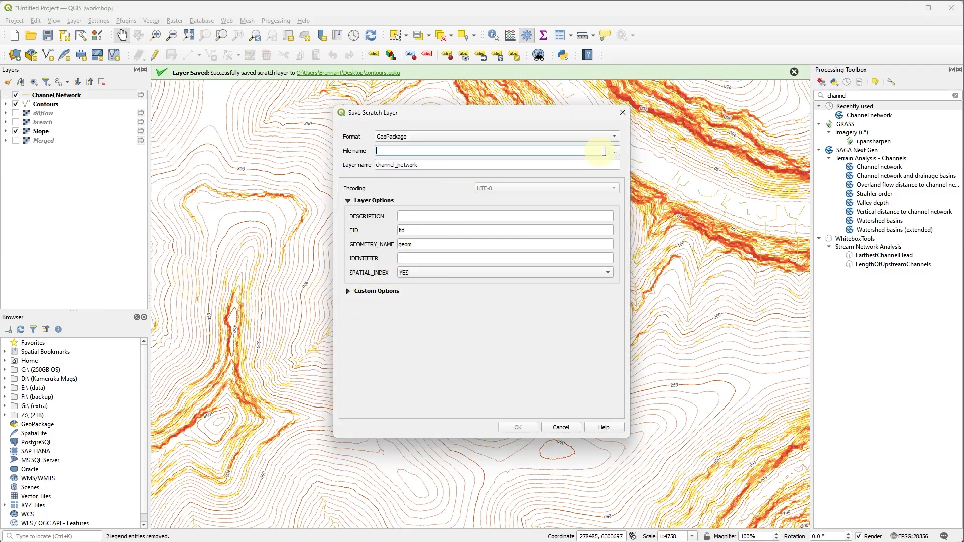
pyautogui.click(614, 151)
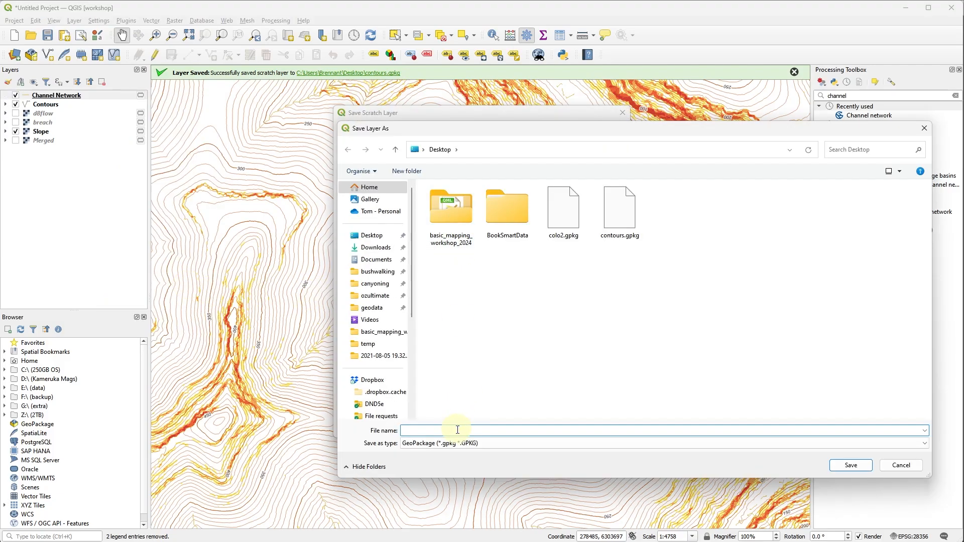
pyautogui.click(458, 430)
pyautogui.write('streams')
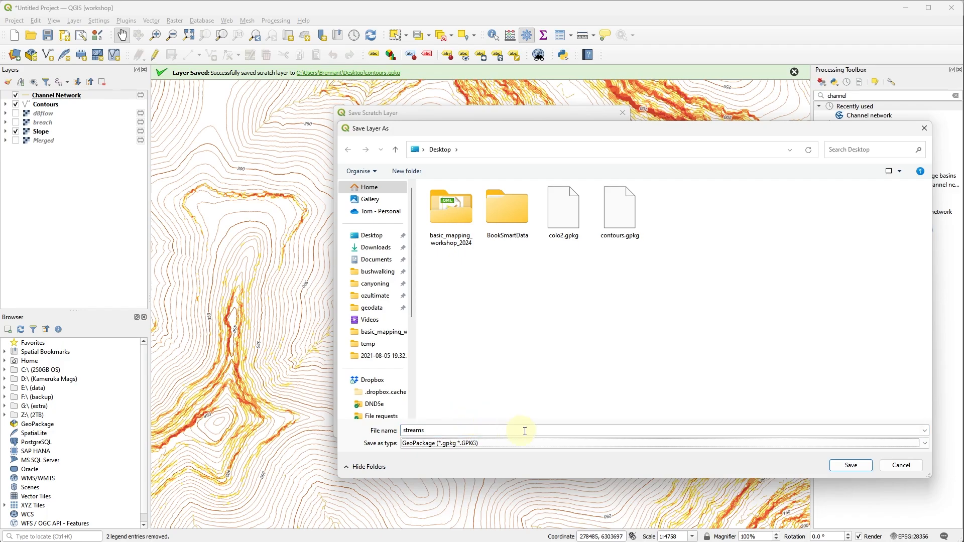
pyautogui.click(702, 444)
pyautogui.click(846, 464)
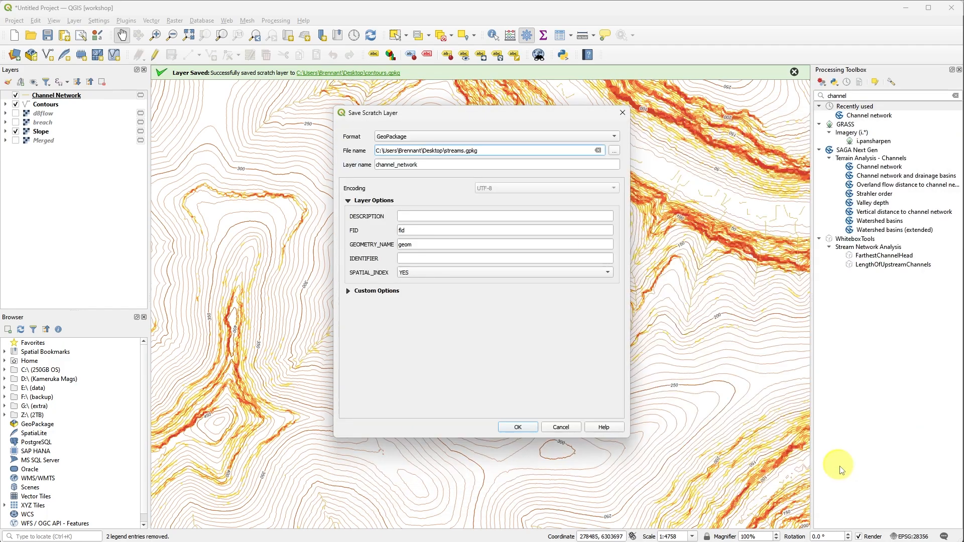
pyautogui.click(531, 428)
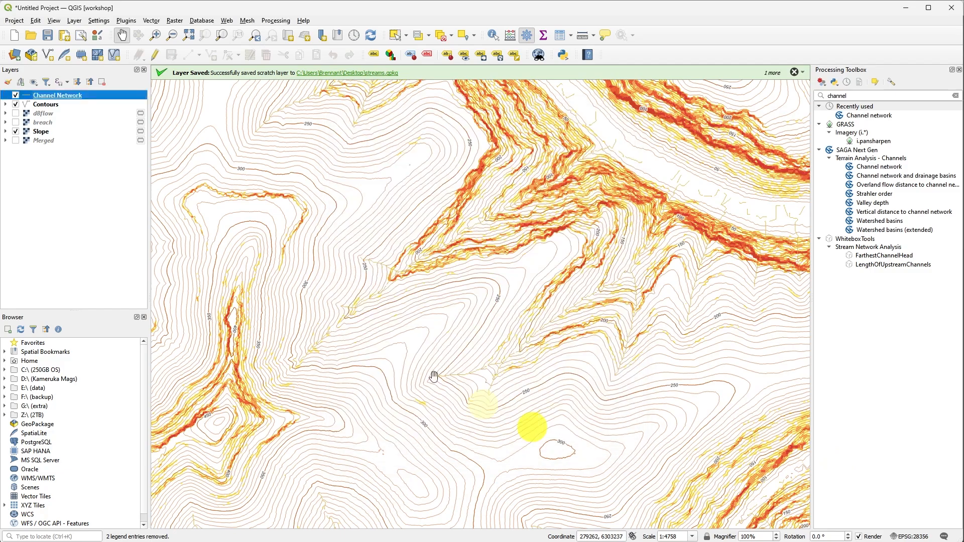
# Rename the temporary Slope raster layer to slope1.
pyautogui.click(89, 131)
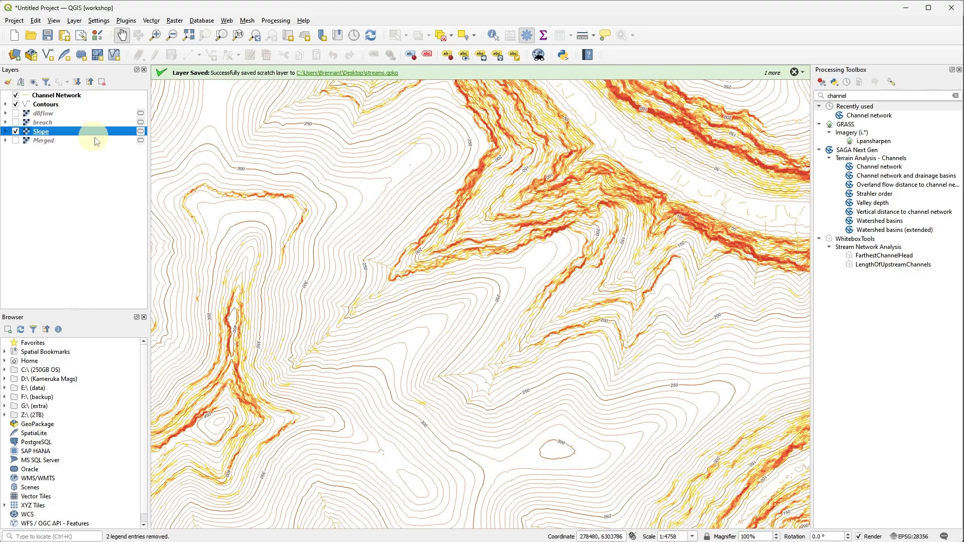
pyautogui.click(93, 133)
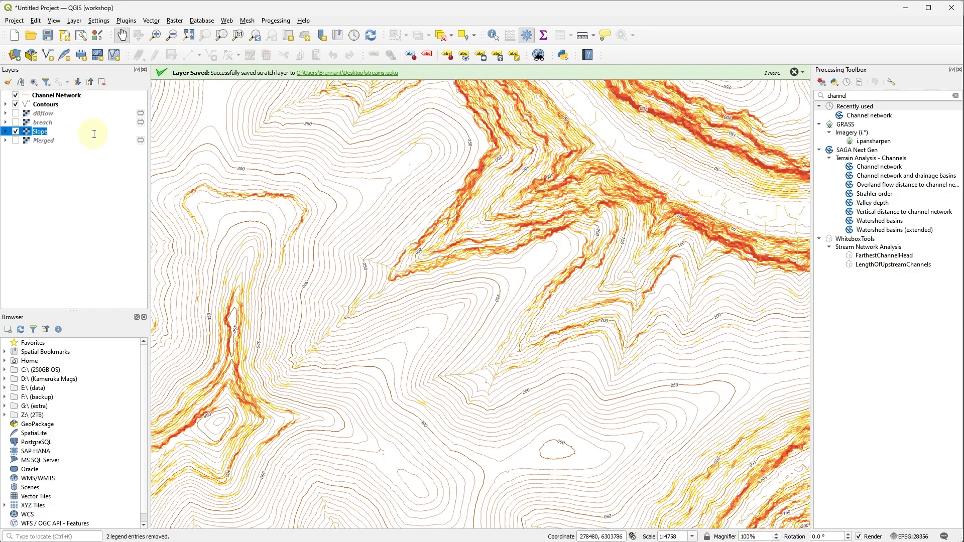
pyautogui.write('slope1')
pyautogui.press('Return')
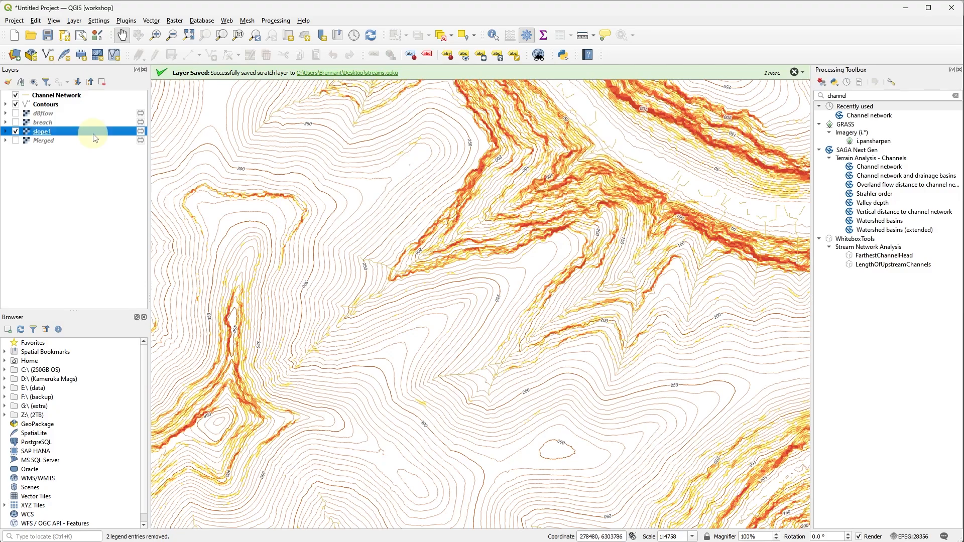
# Export the slope1 raster as raw data to a GeoTIFF named slope on the Desktop, adding the saved file to the map.
pyautogui.rightClick(93, 135)
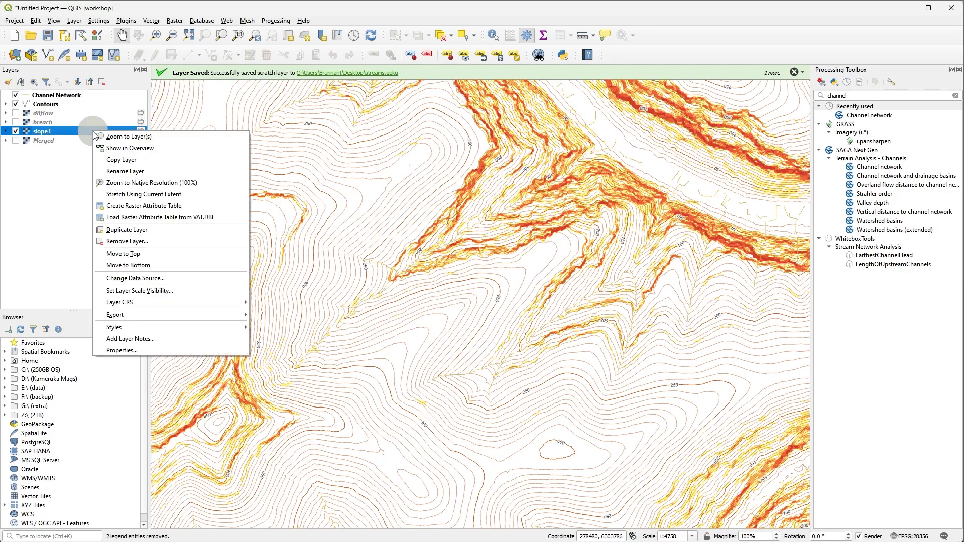
pyautogui.moveTo(158, 318)
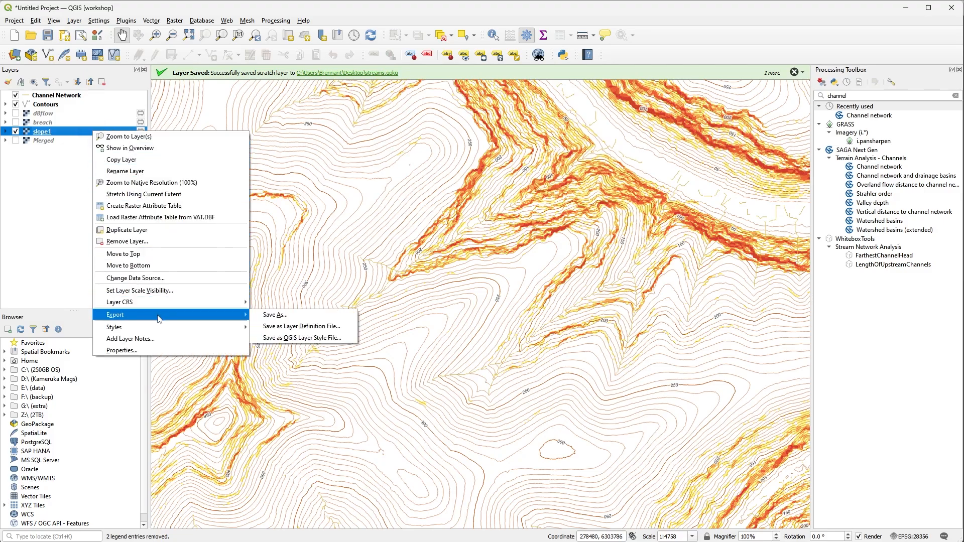
pyautogui.click(271, 316)
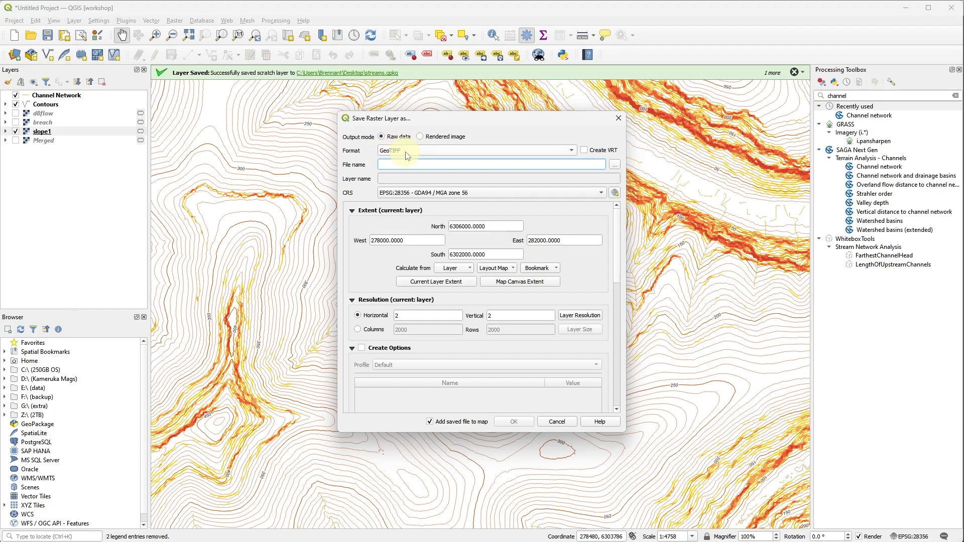
pyautogui.click(614, 165)
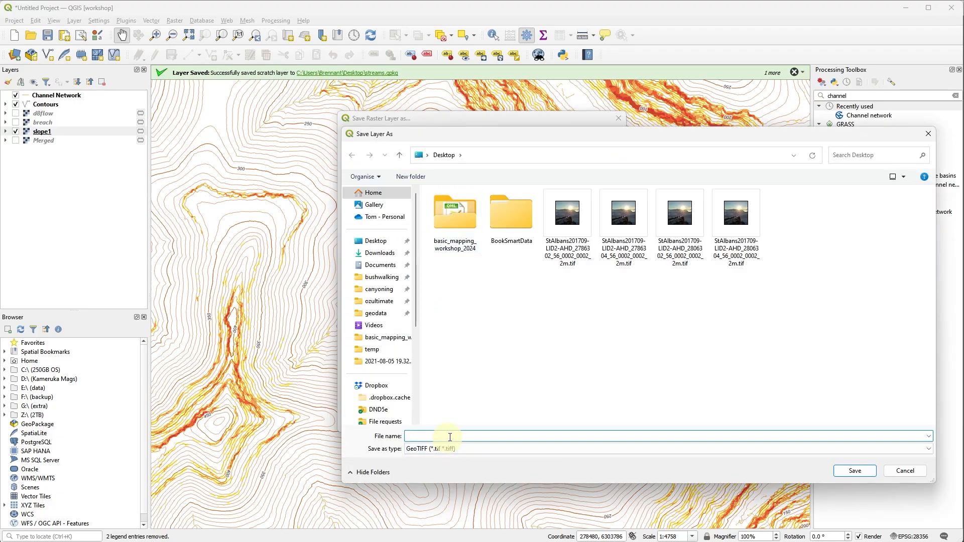
pyautogui.write('slope')
pyautogui.press('Tab')
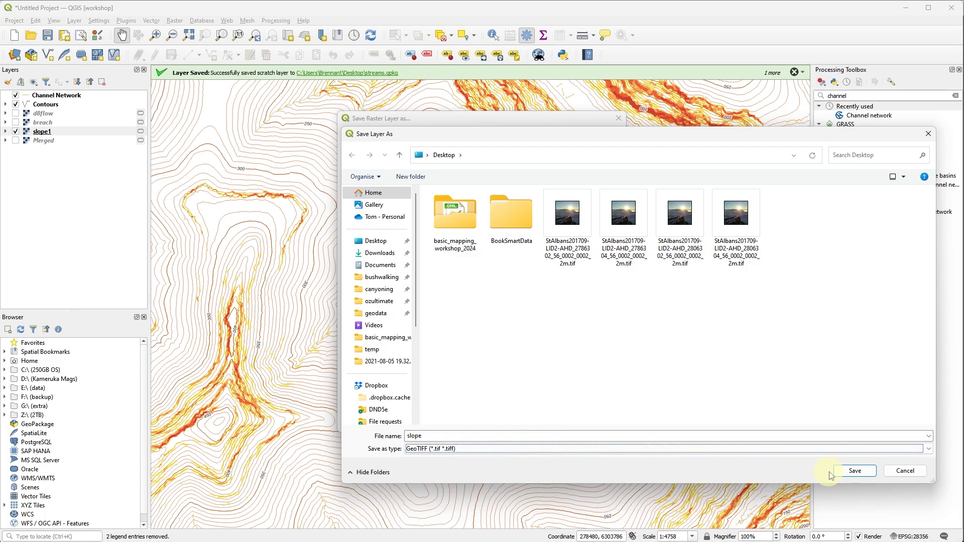
pyautogui.click(852, 472)
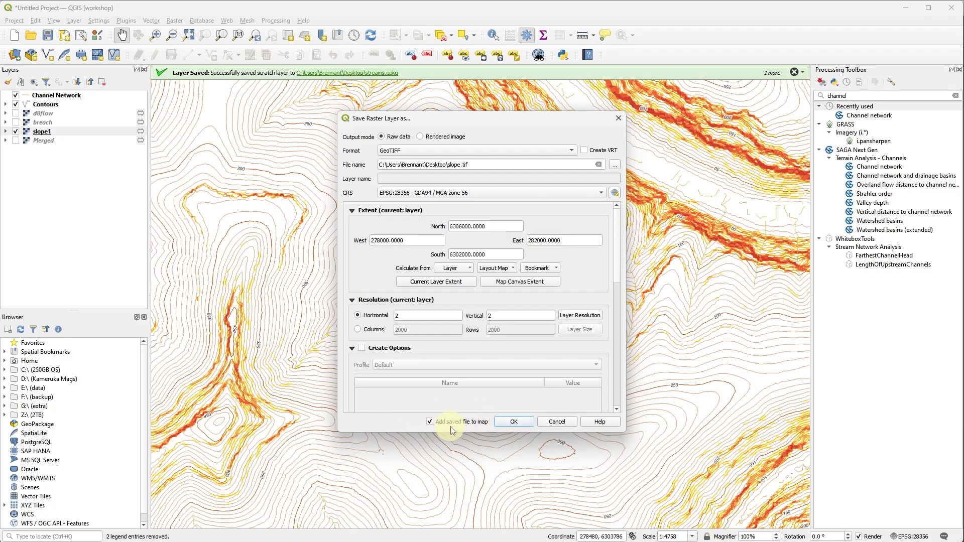
pyautogui.click(508, 424)
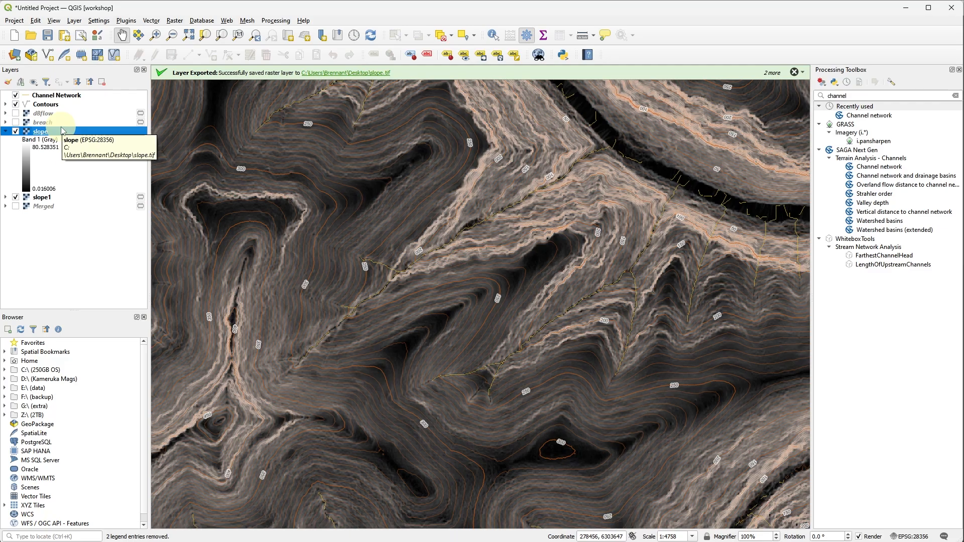
# Copy the style of the slope1 layer and paste it onto the exported slope layer.
pyautogui.rightClick(61, 197)
pyautogui.press('Escape')
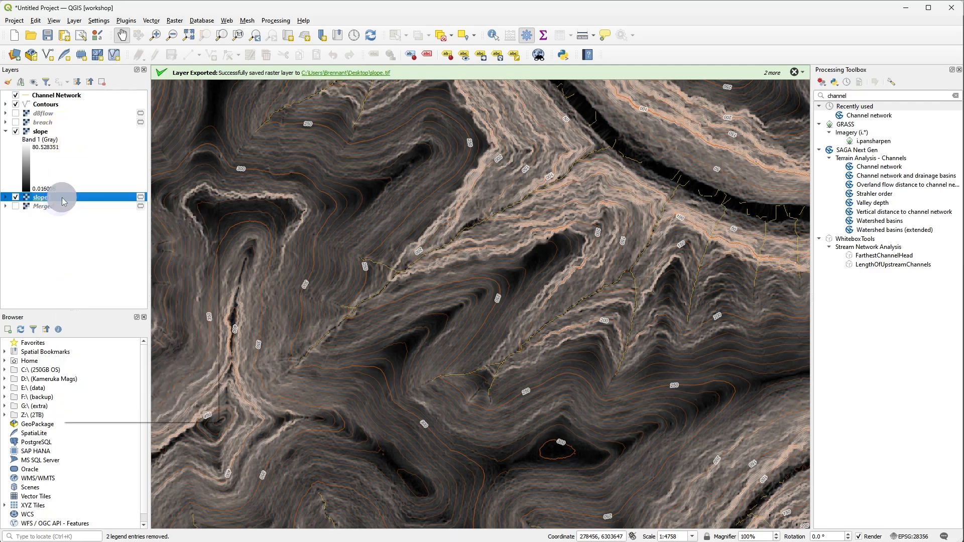
pyautogui.rightClick(63, 201)
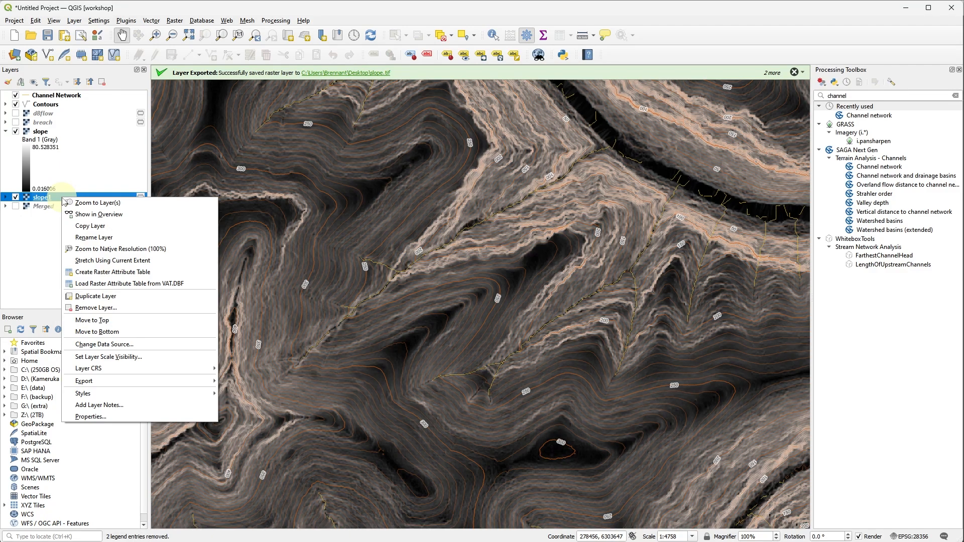
pyautogui.moveTo(186, 396)
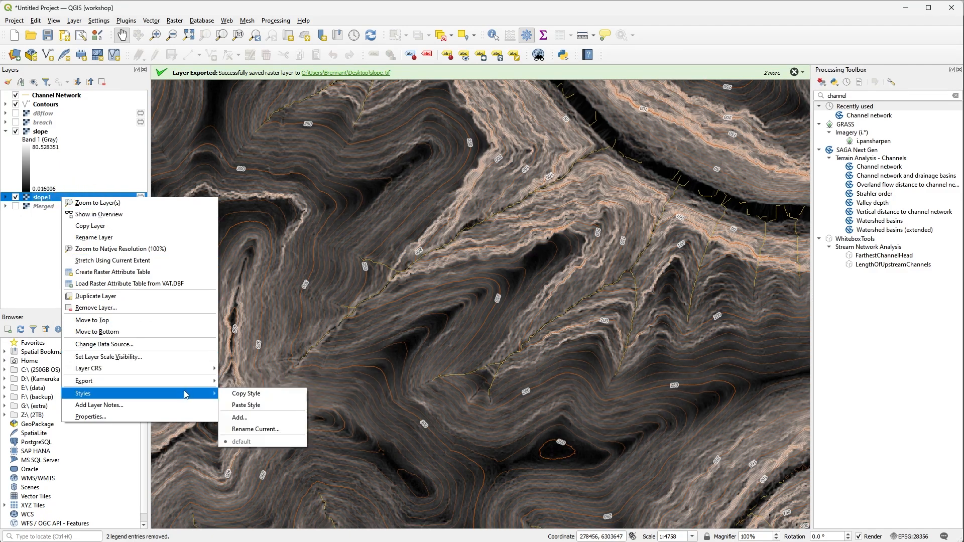
pyautogui.click(238, 393)
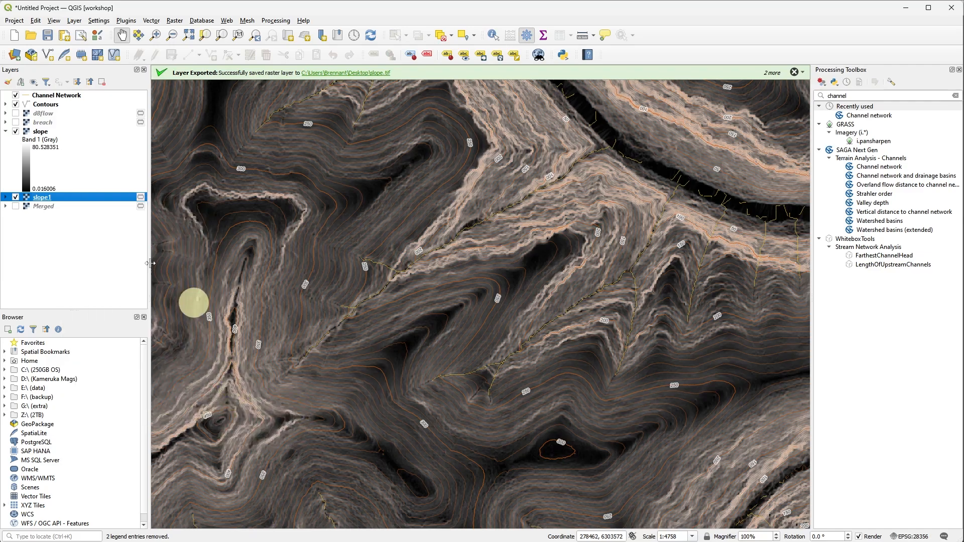
pyautogui.rightClick(46, 133)
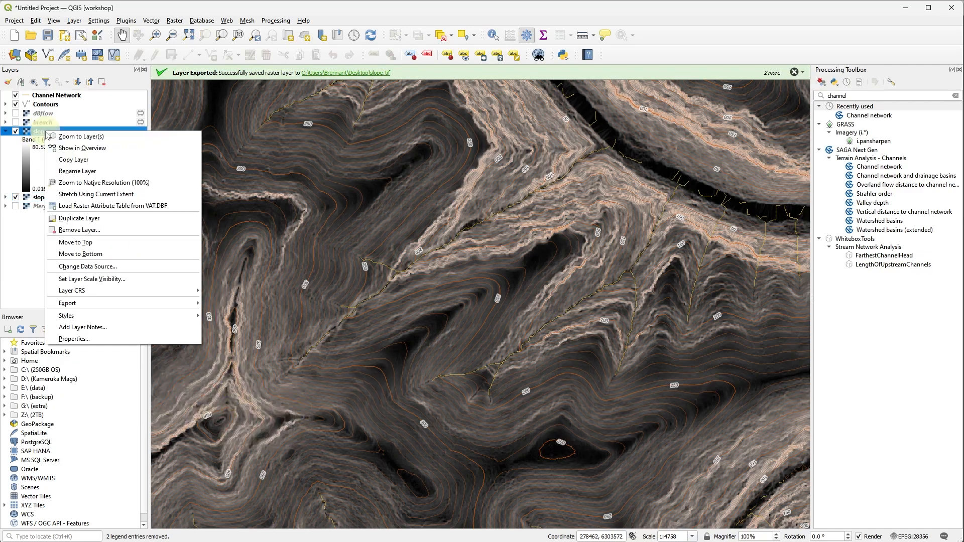
pyautogui.moveTo(153, 316)
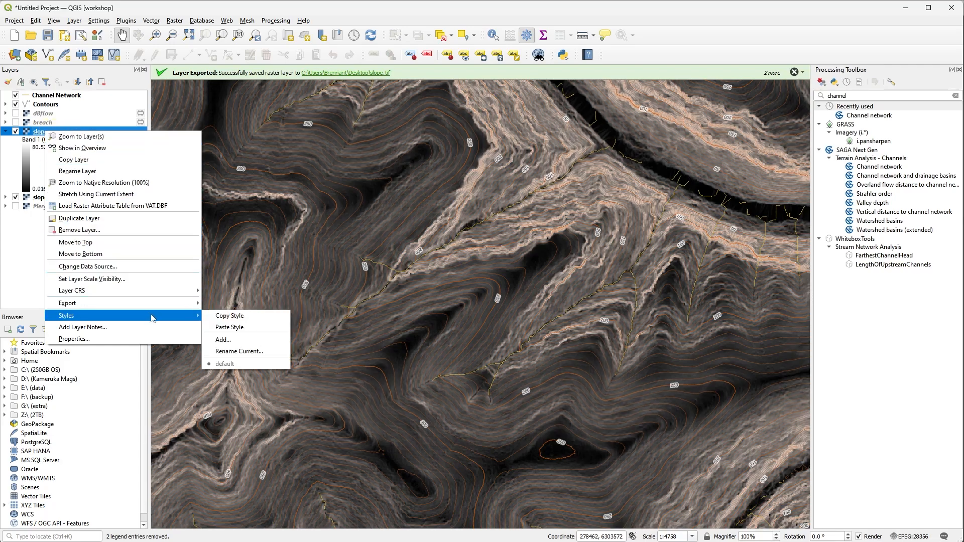
pyautogui.click(227, 328)
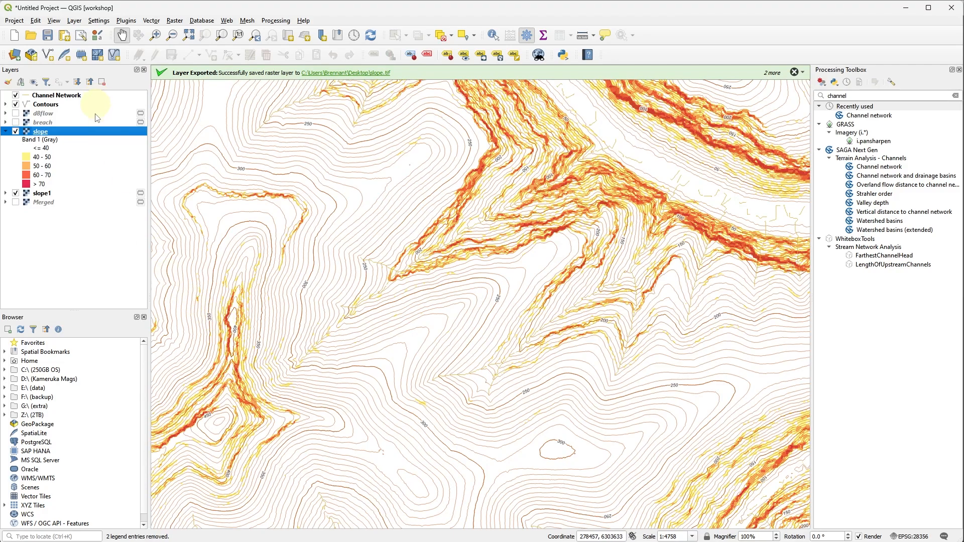
# Remove the temporary slope1 layer from the project.
pyautogui.click(43, 194)
pyautogui.rightClick(47, 195)
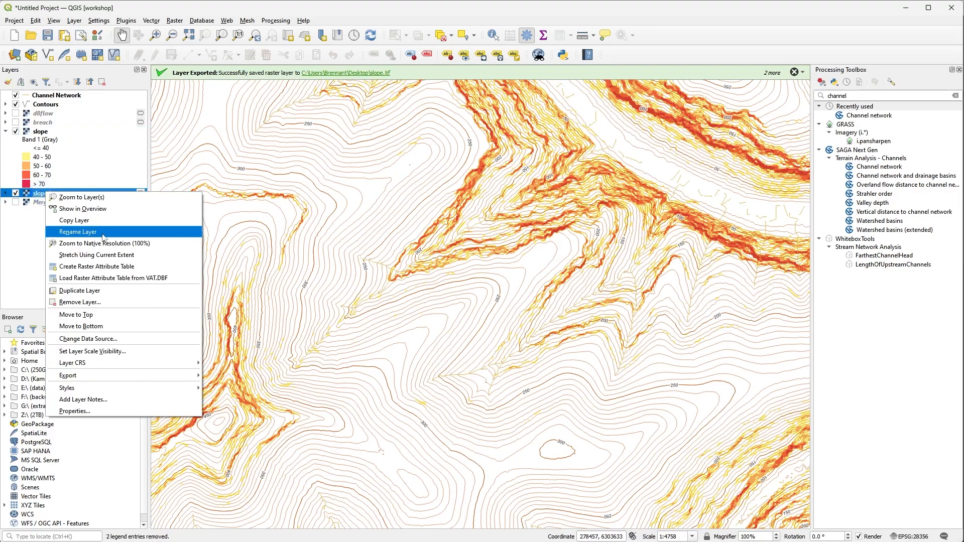
pyautogui.click(103, 301)
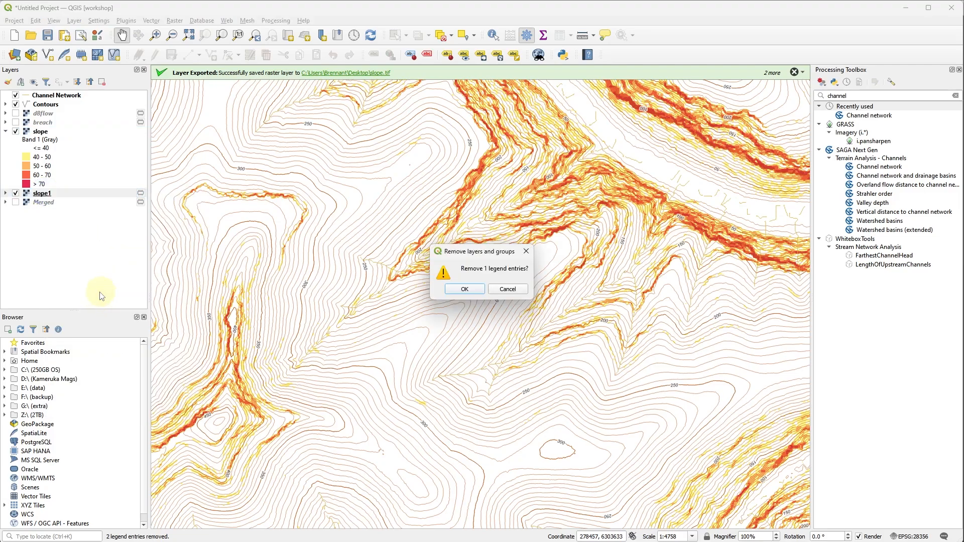
pyautogui.click(464, 288)
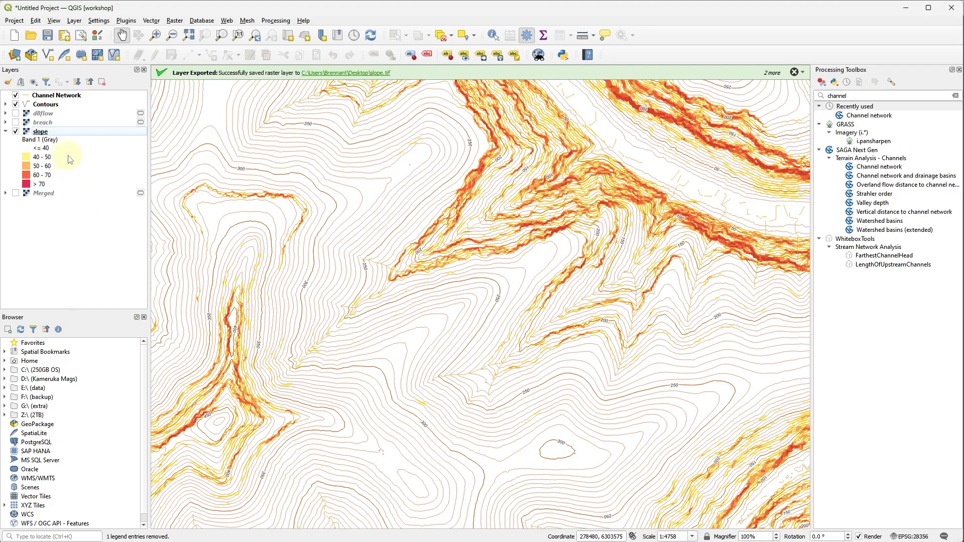
# Remove the temporary d8flow, breach and Merged layers from the project together.
pyautogui.click(64, 115)
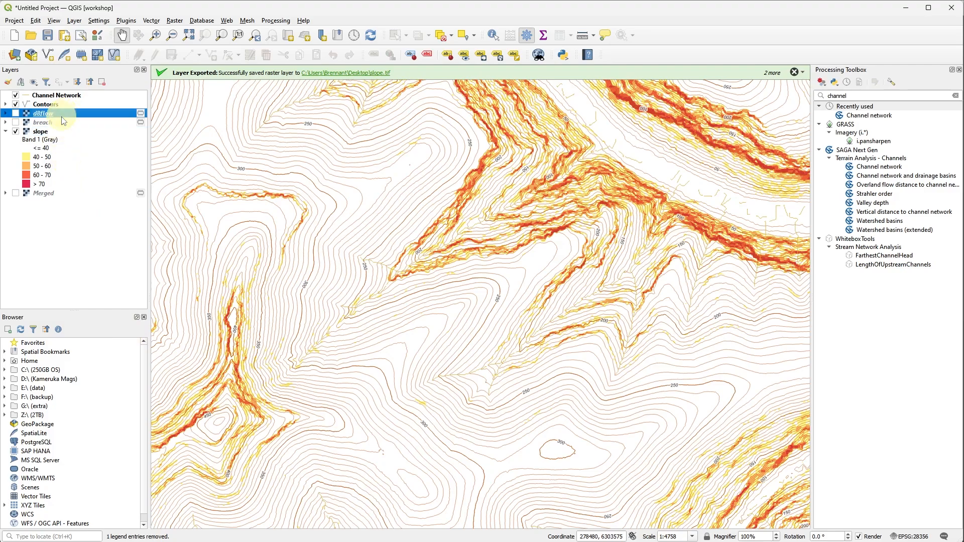
pyautogui.keyDown('ctrl'); pyautogui.click(60, 124); pyautogui.keyUp('ctrl')
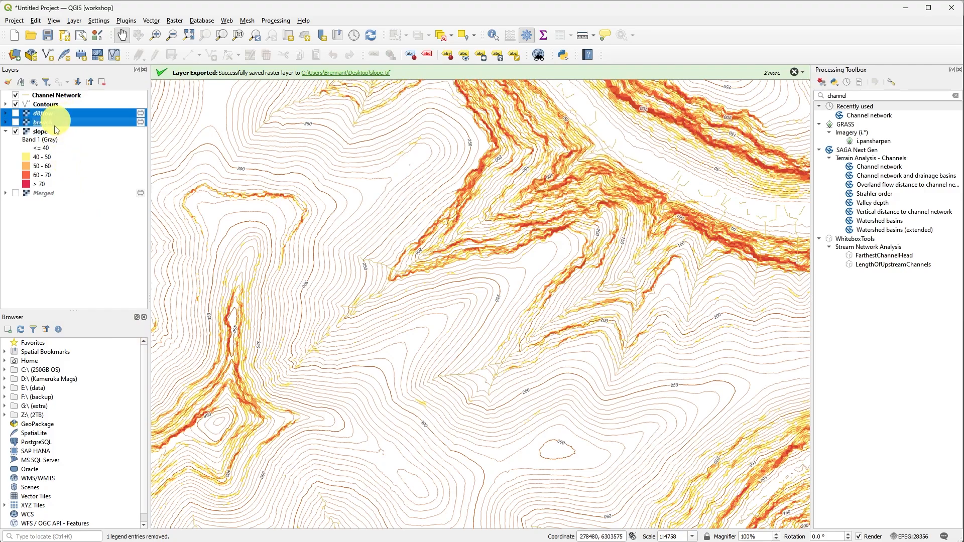
pyautogui.keyDown('ctrl'); pyautogui.click(48, 196); pyautogui.keyUp('ctrl')
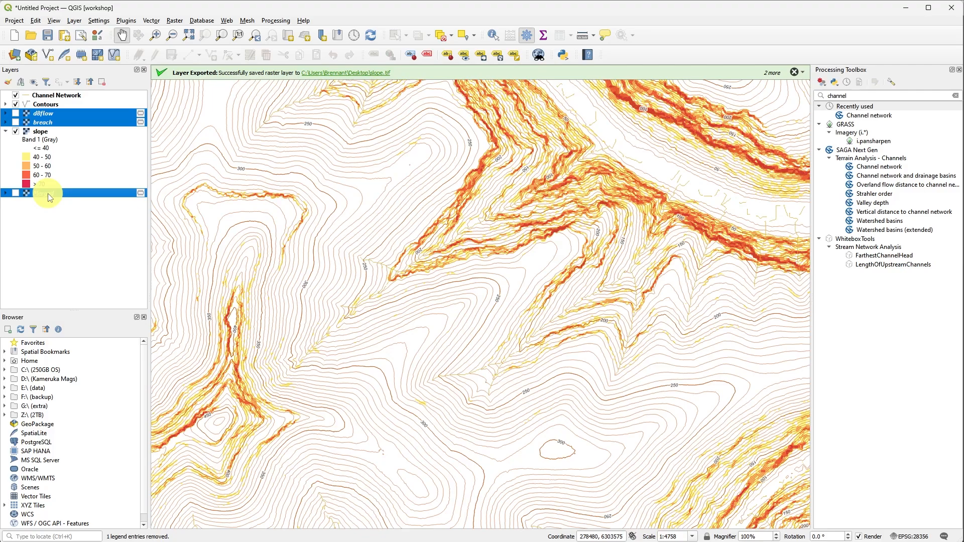
pyautogui.rightClick(83, 121)
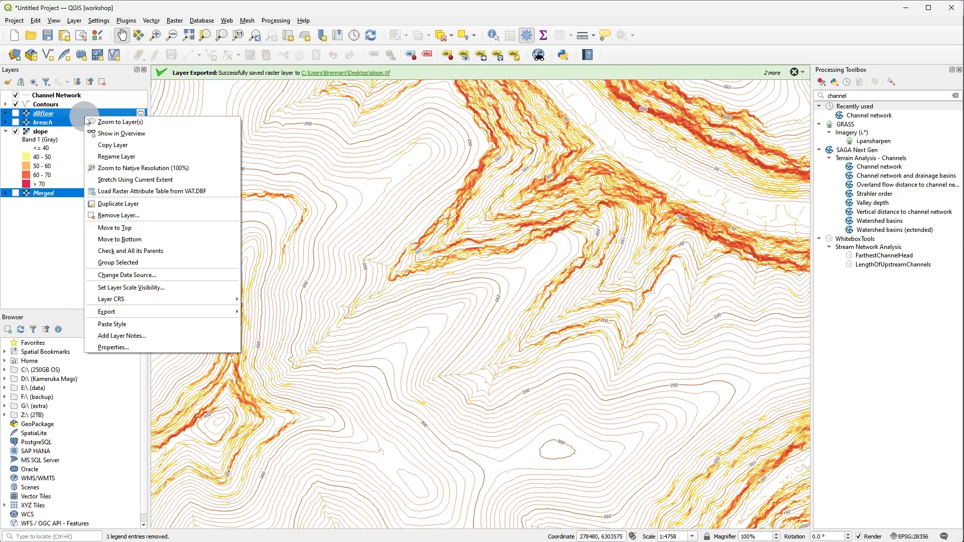
pyautogui.click(156, 216)
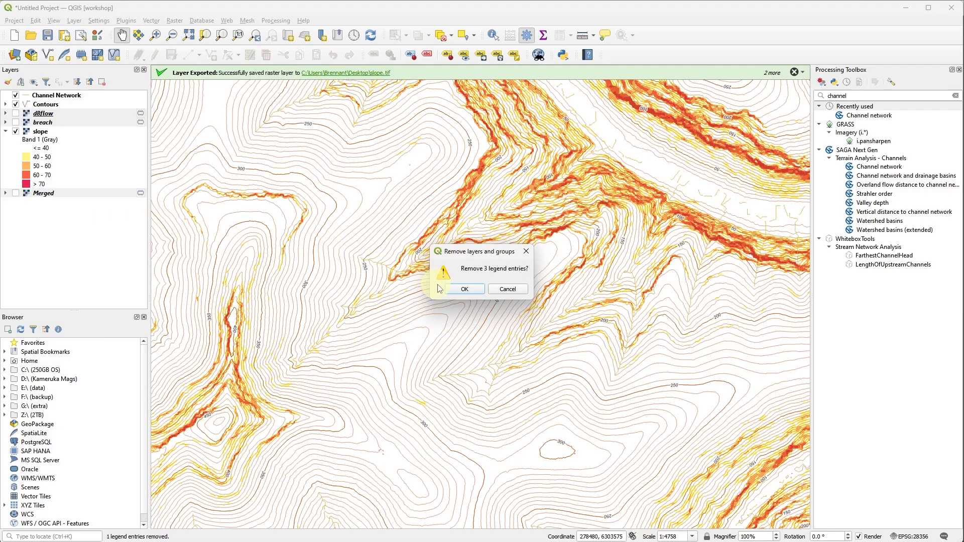
pyautogui.click(462, 290)
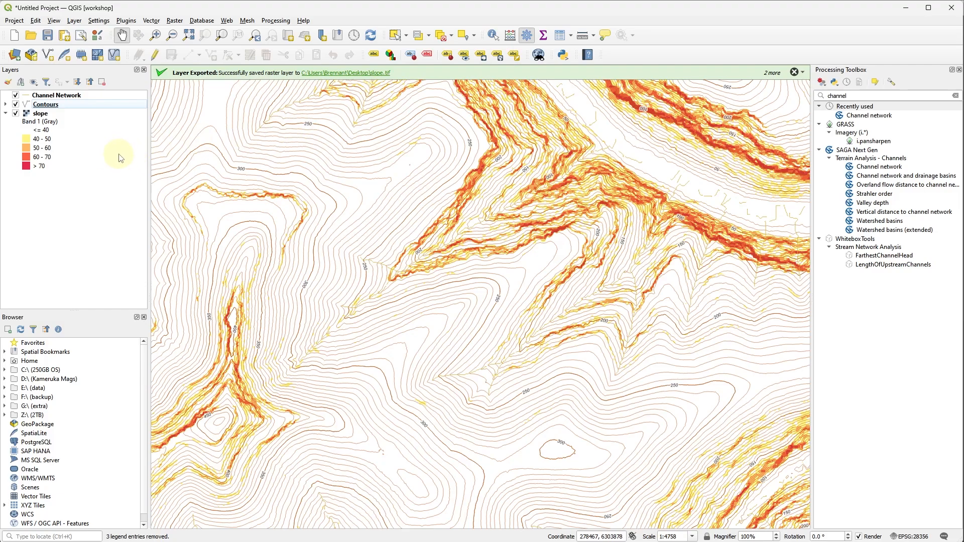
# Save the project to the Desktop as a QGZ file named colo.
pyautogui.click(19, 24)
pyautogui.click(47, 115)
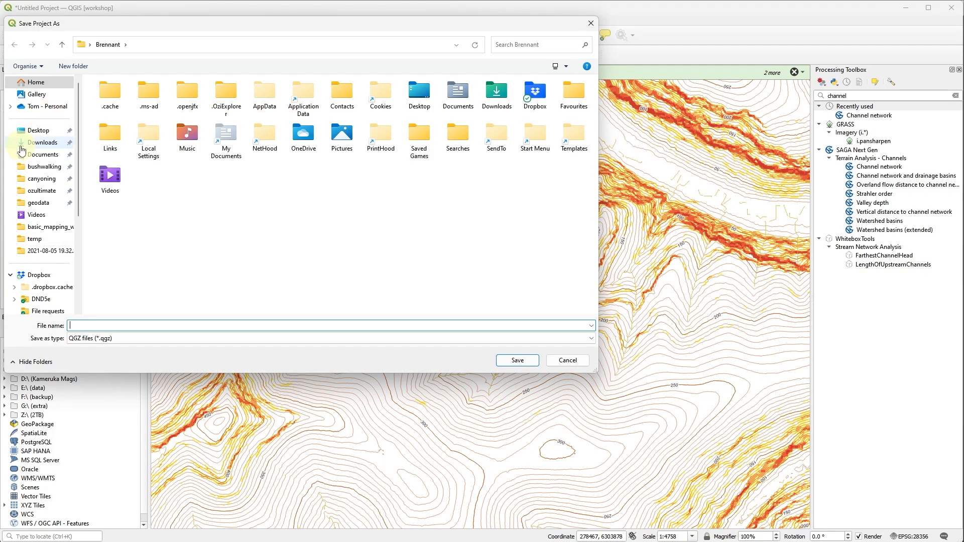
pyautogui.click(24, 130)
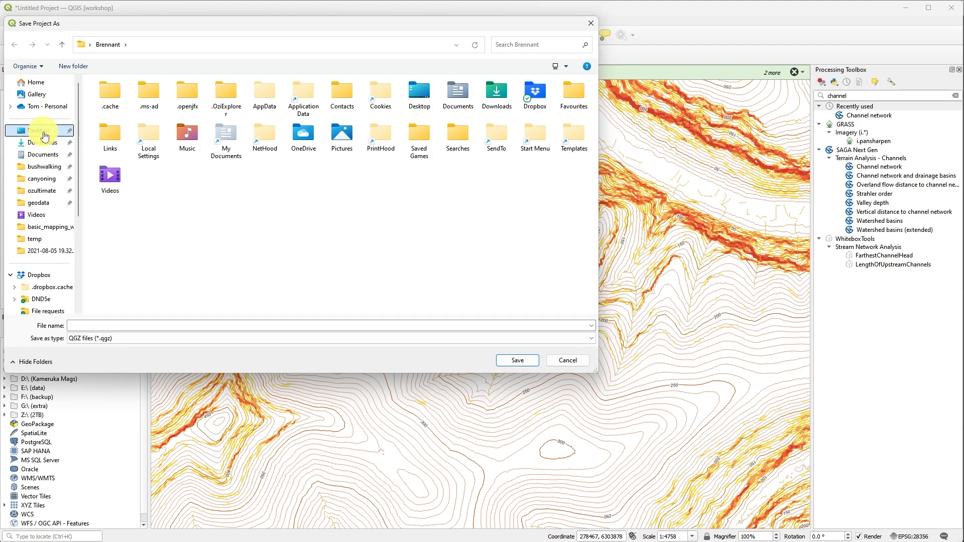
pyautogui.click(114, 325)
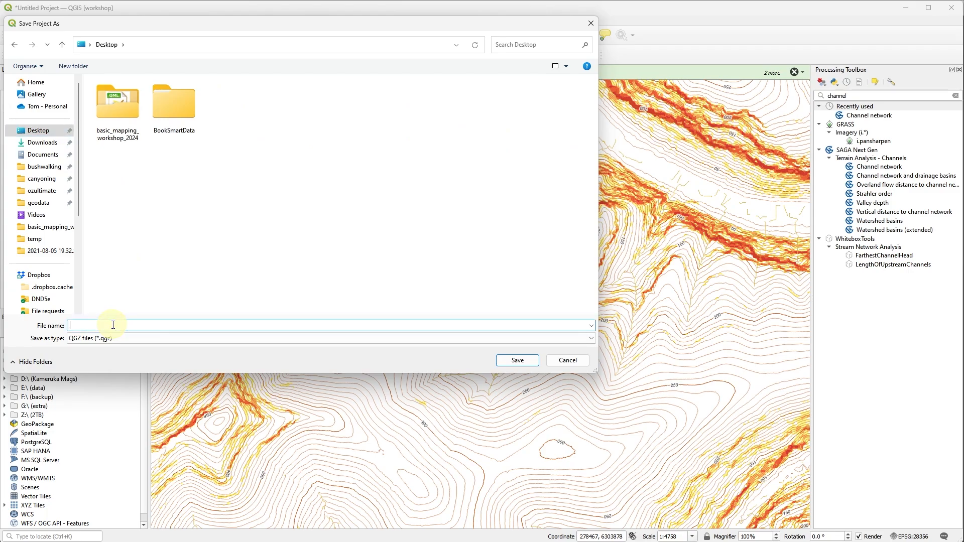
pyautogui.write('colo')
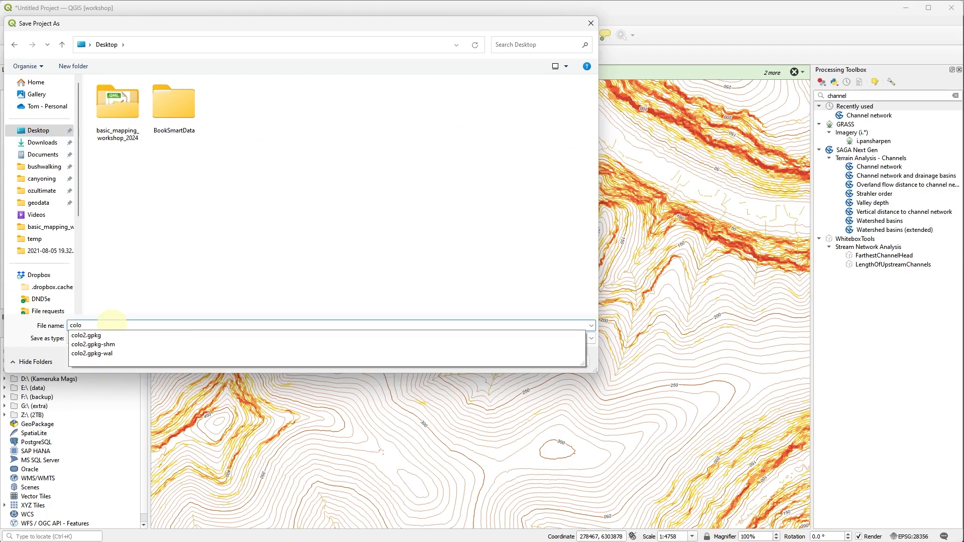
pyautogui.click(189, 274)
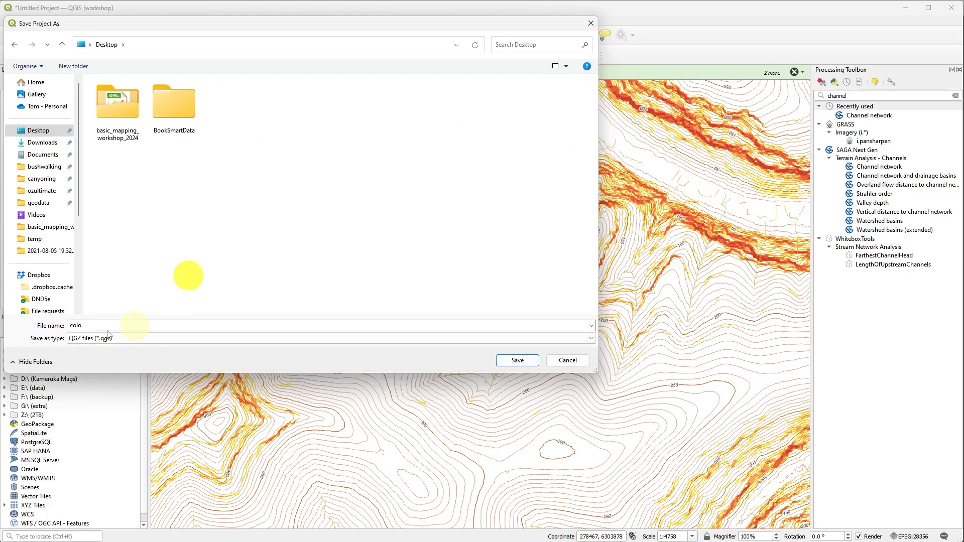
pyautogui.click(516, 359)
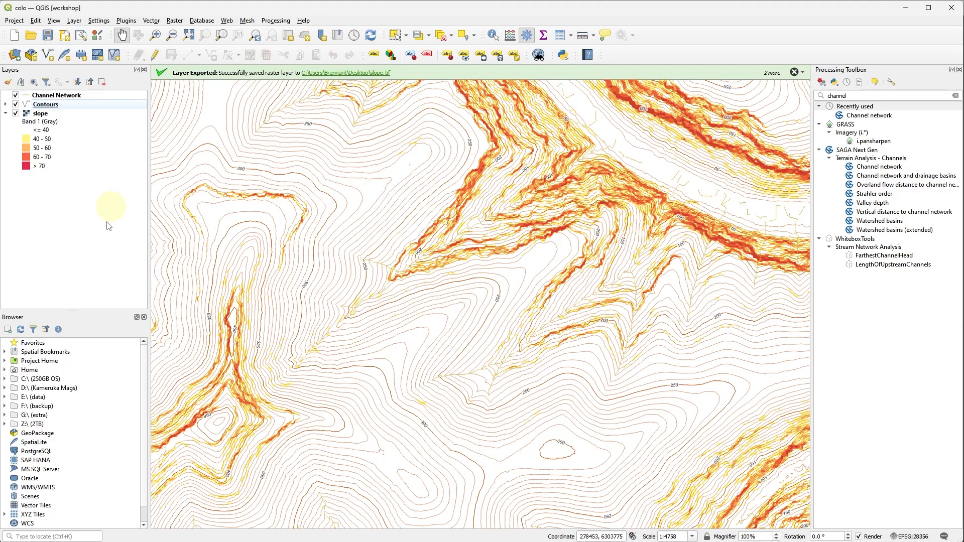
# Switch to File Explorer, check the size of slope.tif in the Desktop folder, and return to QGIS.
pyautogui.hotkey('alt', 'Tab')
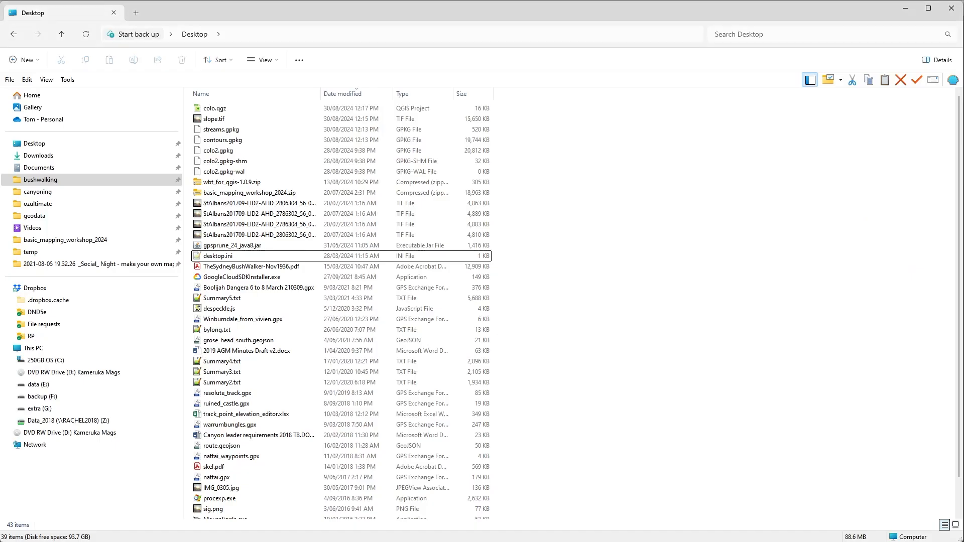
pyautogui.click(293, 125)
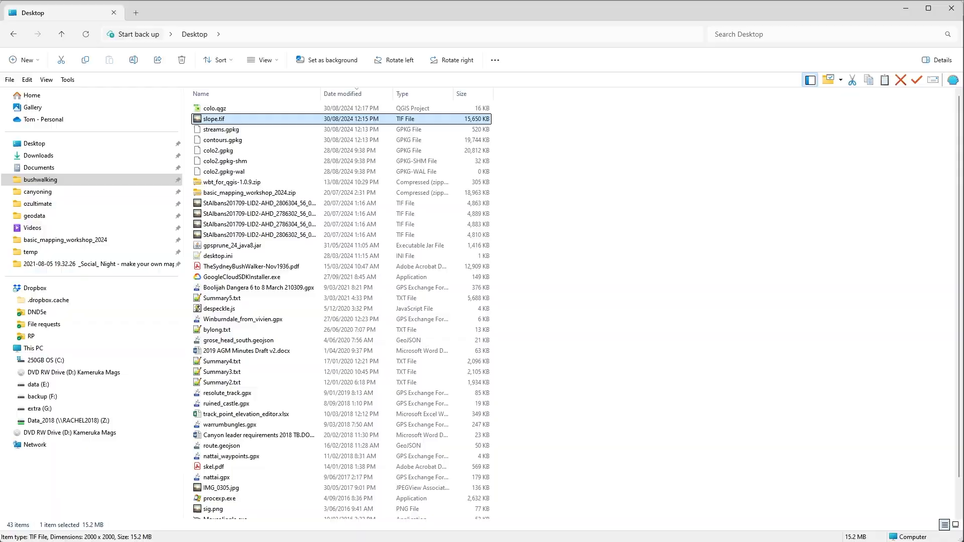
pyautogui.hotkey('alt', 'Tab')
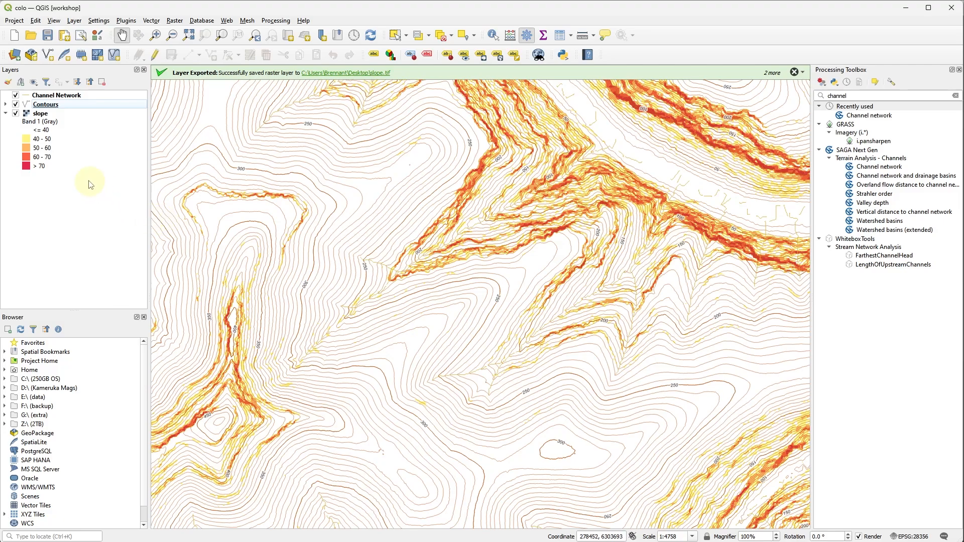
# Find the GDAL Raster calculator in the processing tools and open it with the slope layer as input A.
pyautogui.click(59, 114)
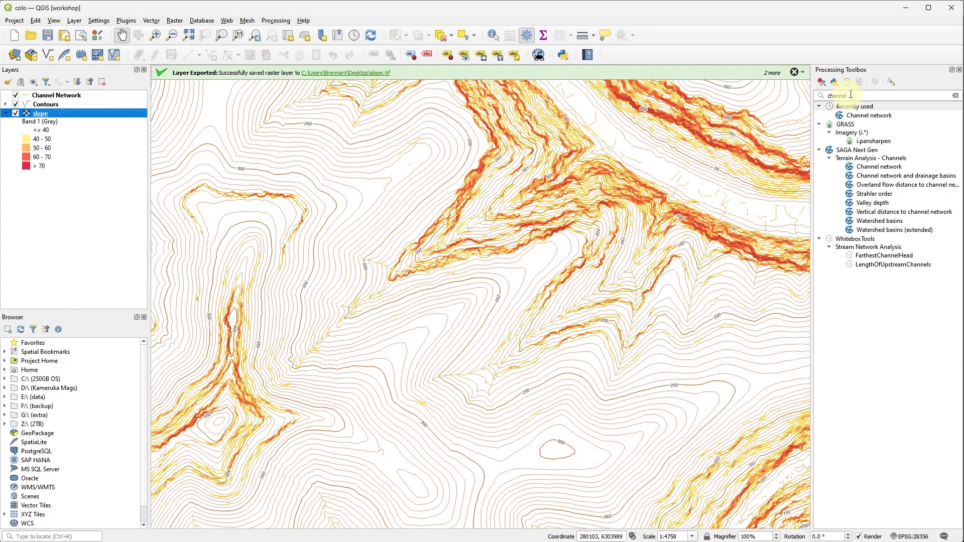
pyautogui.click(810, 95)
pyautogui.write('ras')
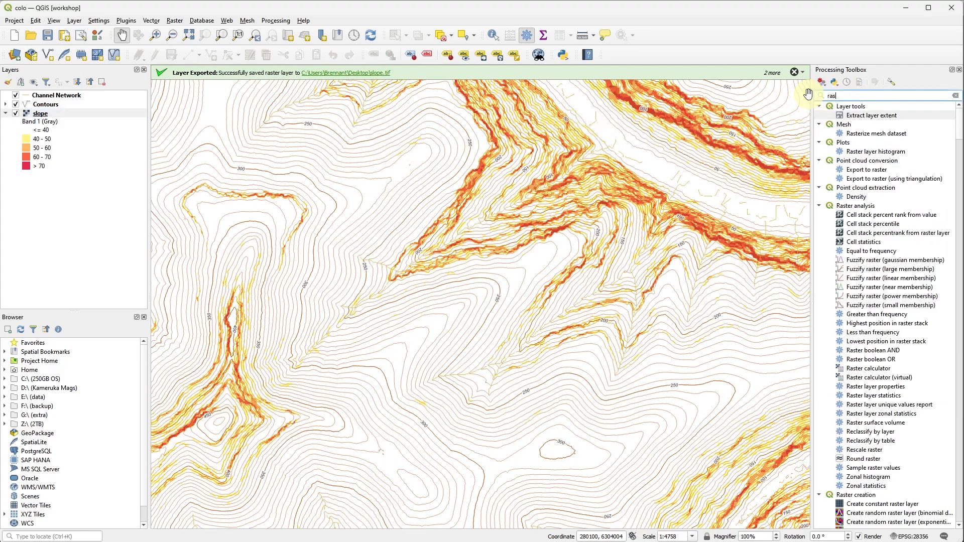
pyautogui.write('ter calcul')
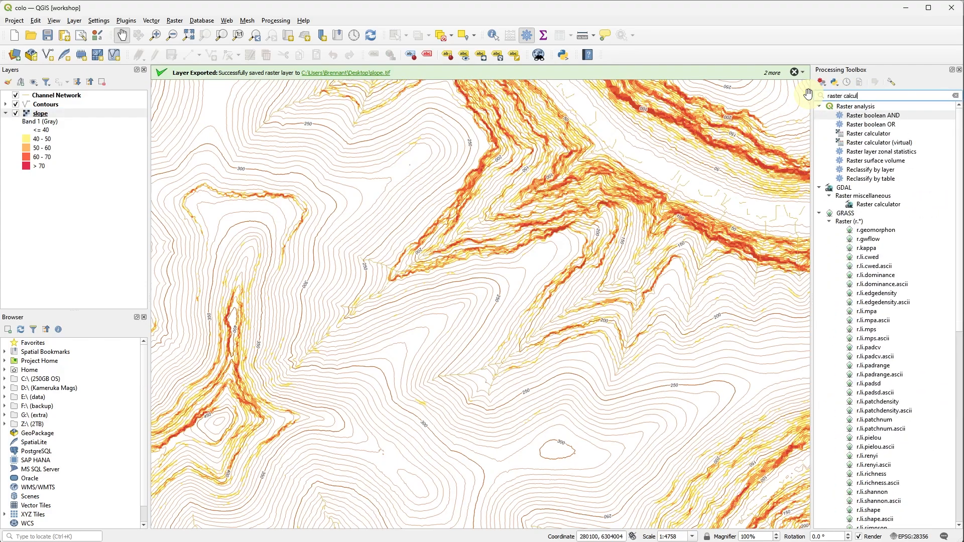
pyautogui.write('ator')
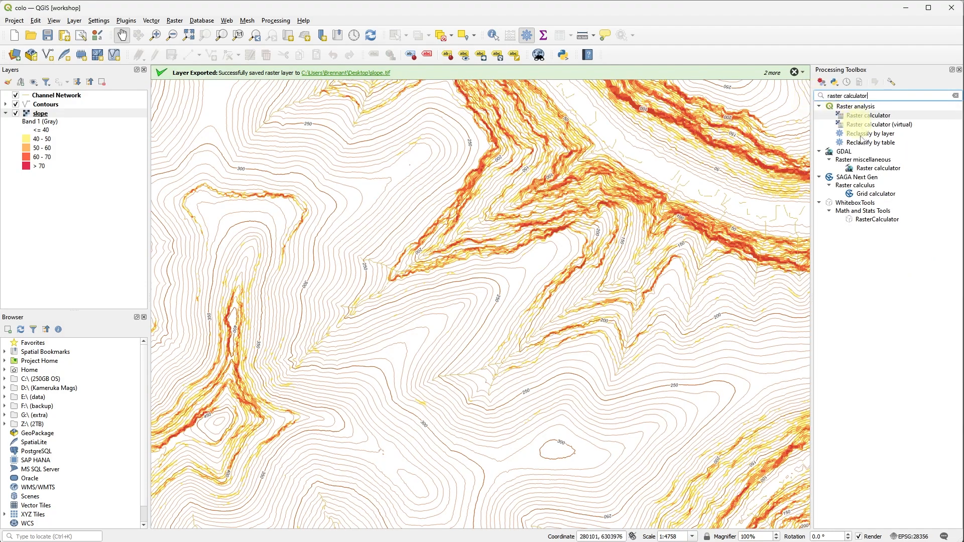
pyautogui.click(876, 168)
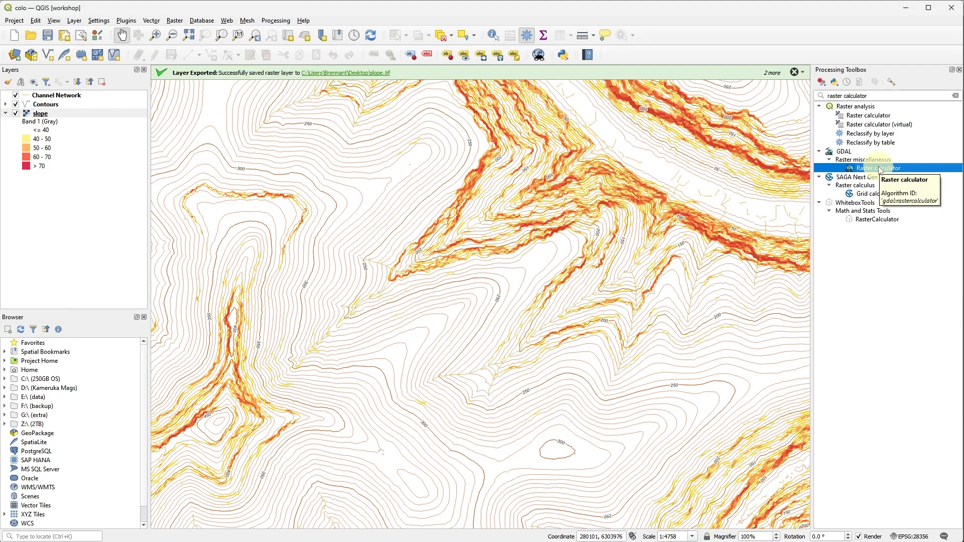
pyautogui.doubleClick(879, 169)
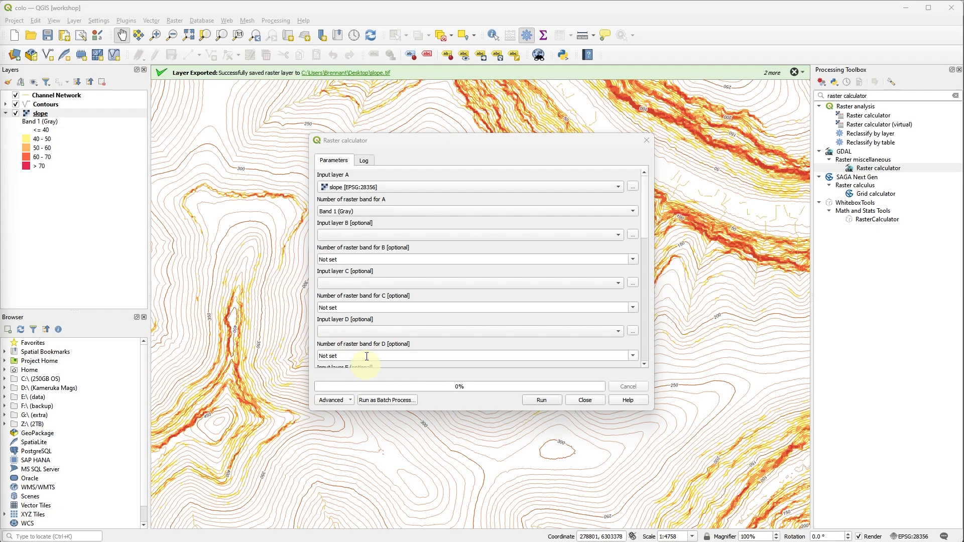
# Replace the raster calculation expression with (A>40)*(A<=50)*1 + (A>50)*(A<=60)*2 + (A>60)*(A<=70)*3 + (A>70)*4.
pyautogui.scroll(-5, 396, 323)
pyautogui.moveTo(357, 300); pyautogui.dragTo(304, 300)
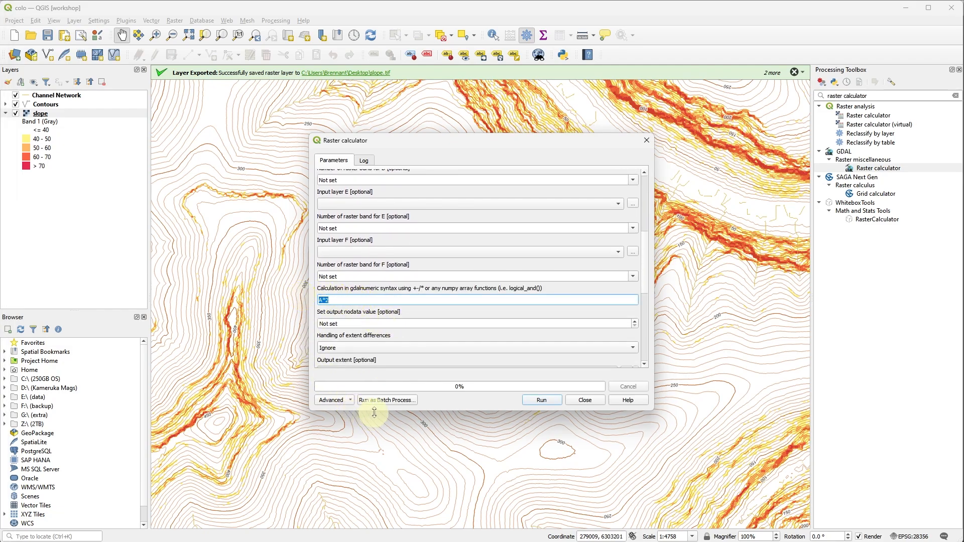
pyautogui.moveTo(372, 410); pyautogui.dragTo(377, 531)
pyautogui.write('(A>40)*(A<=50)*1 + (A>50)*(A<=60)*2 + (A>60)*(A<=70)*3 + (A>70)*4')
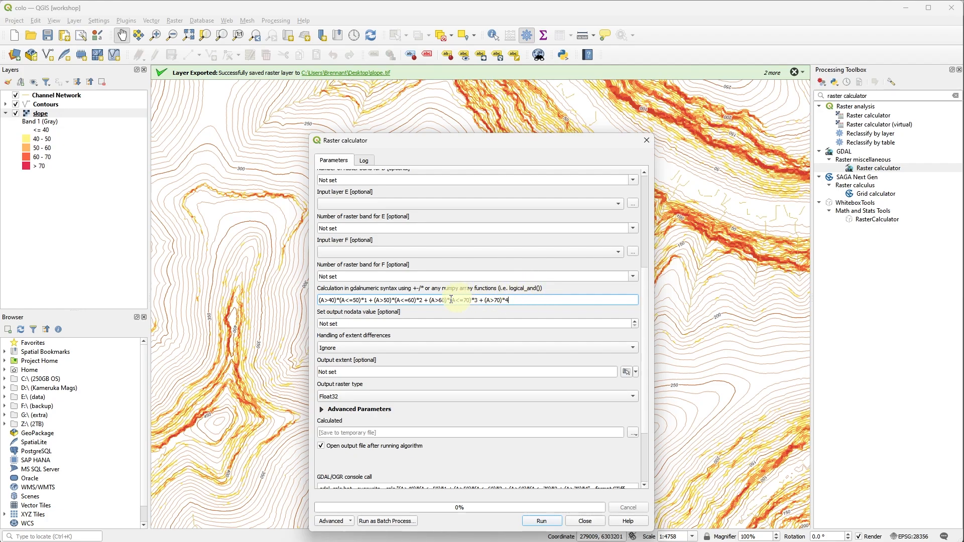
# Set the output raster type to Byte, run the calculation to a temporary file, and close the Raster calculator.
pyautogui.click(359, 399)
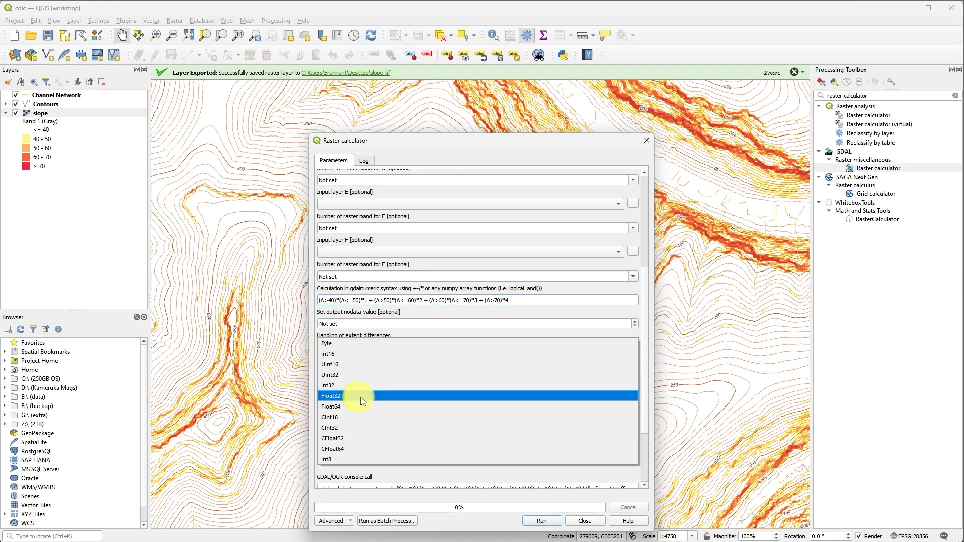
pyautogui.click(369, 346)
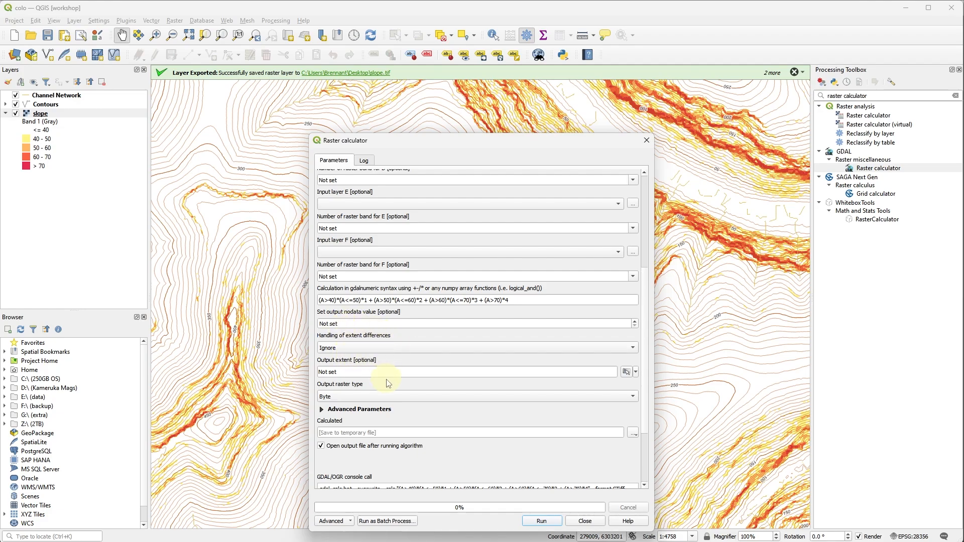
pyautogui.click(555, 525)
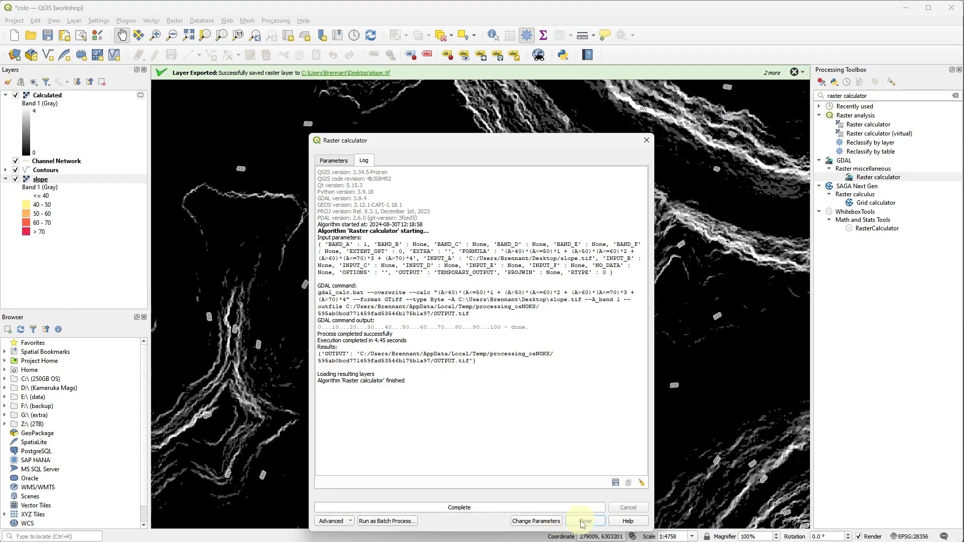
pyautogui.click(583, 522)
# Rename the Calculated raster layer to slope2.
pyautogui.scroll(1, 577, 517)
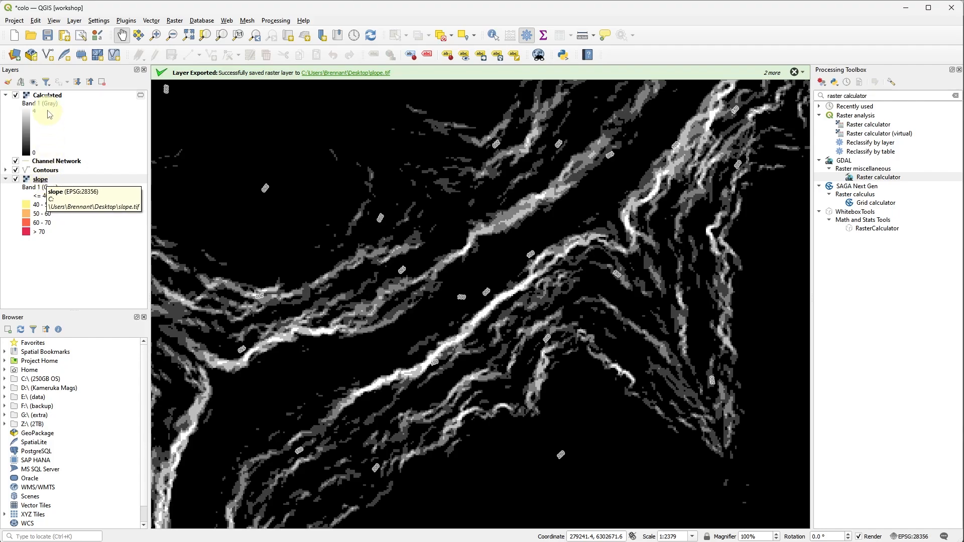
pyautogui.click(57, 96)
pyautogui.click(57, 97)
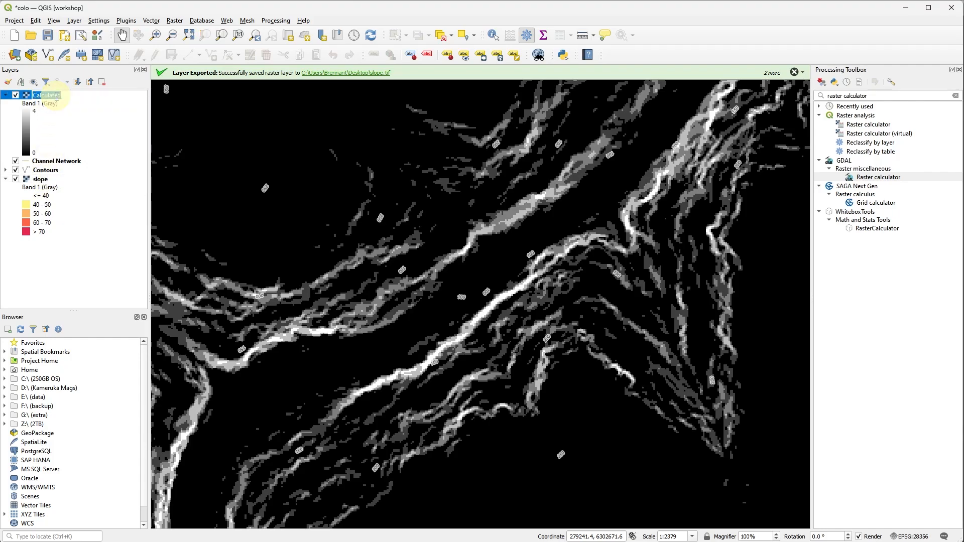
pyautogui.write('slope2')
pyautogui.press('Return')
# Export the temporary slope2 layer as a GeoTIFF named slope2 on the Desktop, adding the saved file to the map.
pyautogui.rightClick(45, 95)
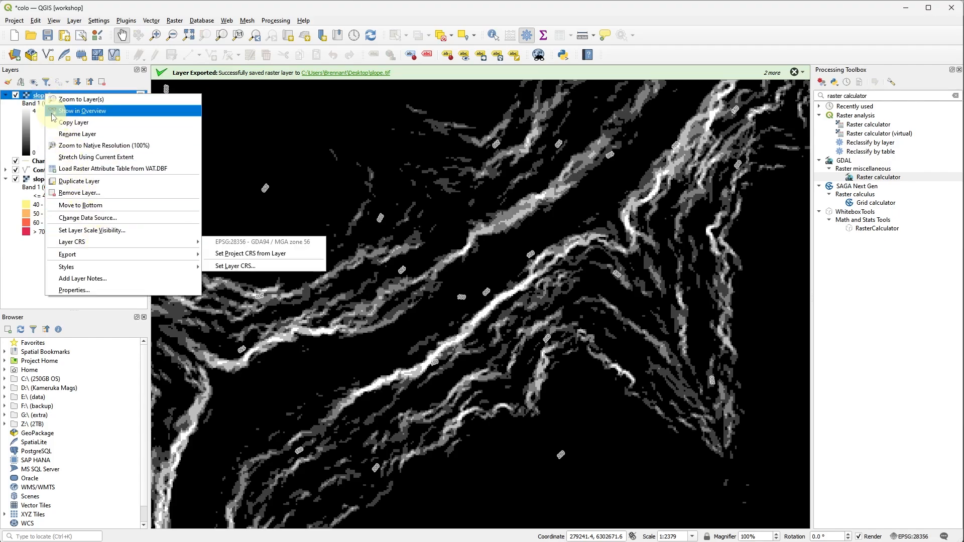
pyautogui.moveTo(115, 256)
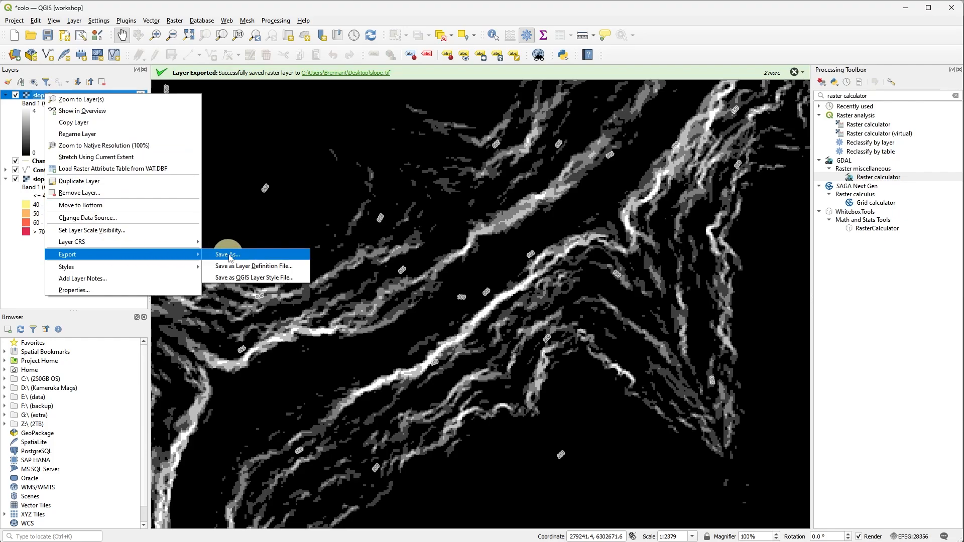
pyautogui.click(229, 257)
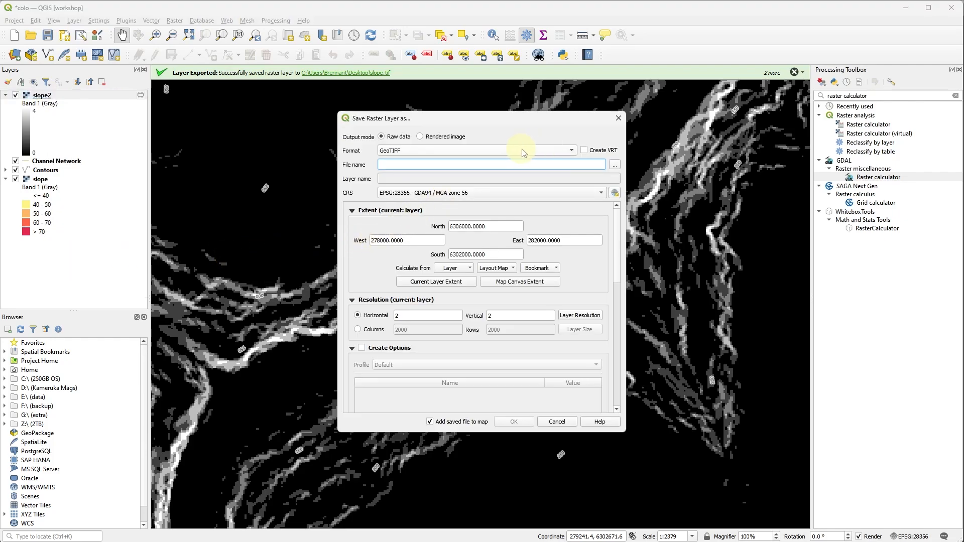
pyautogui.click(615, 164)
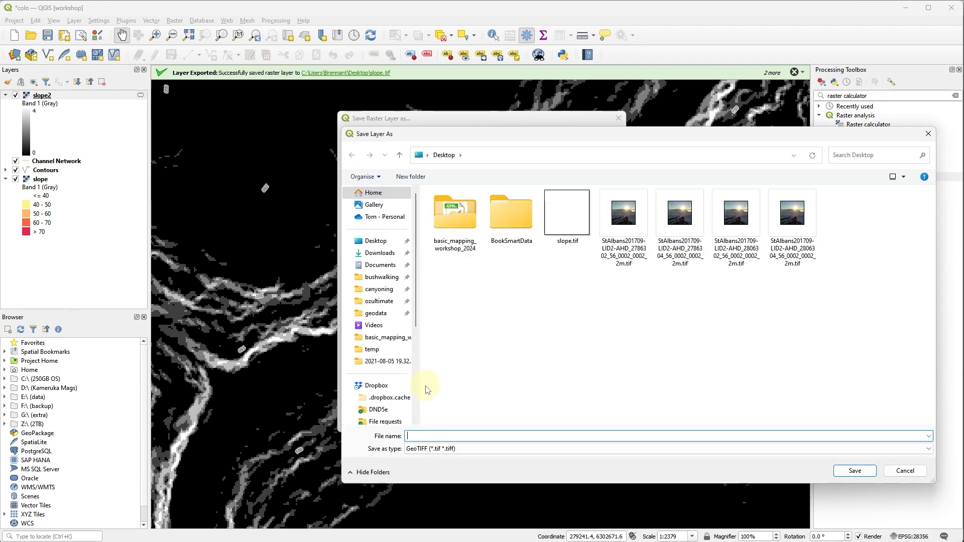
pyautogui.write('slope')
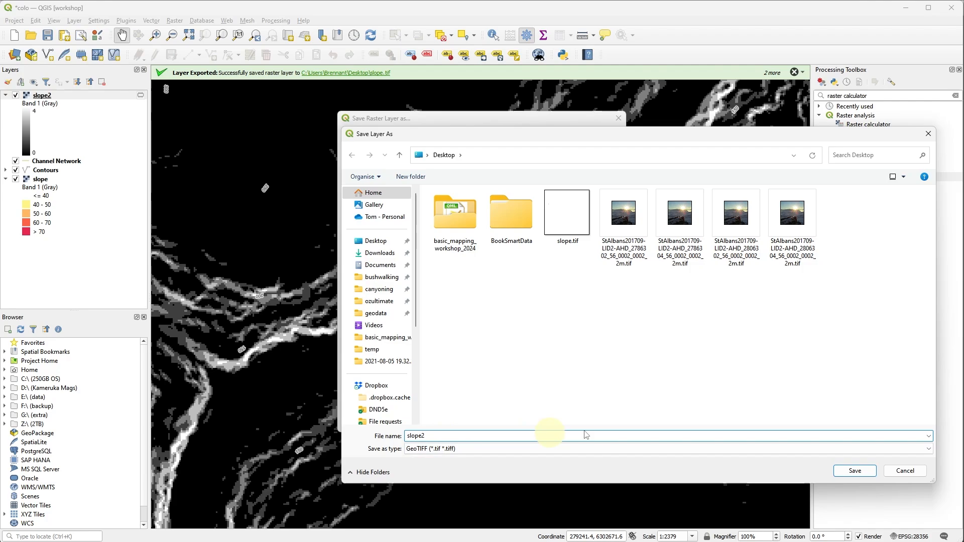
pyautogui.write('2')
pyautogui.click(859, 472)
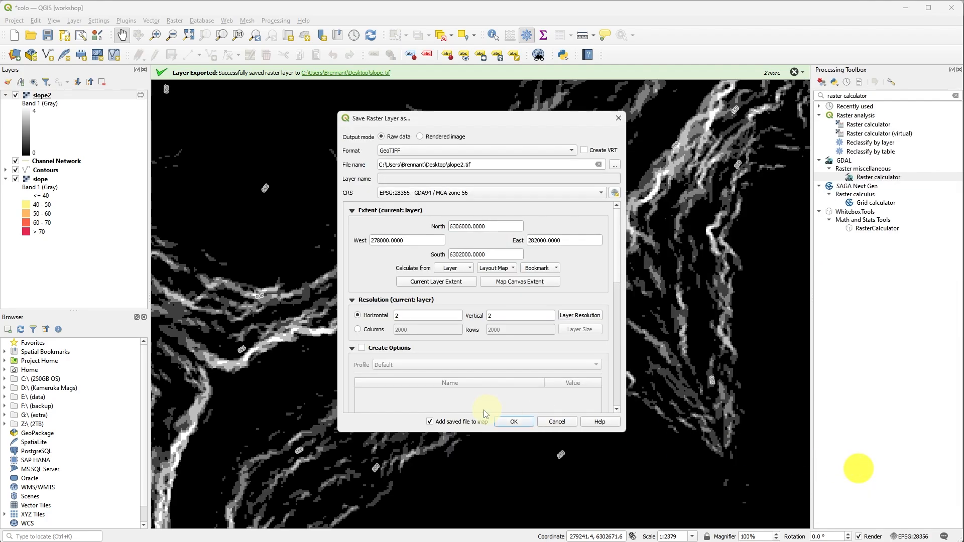
pyautogui.click(511, 422)
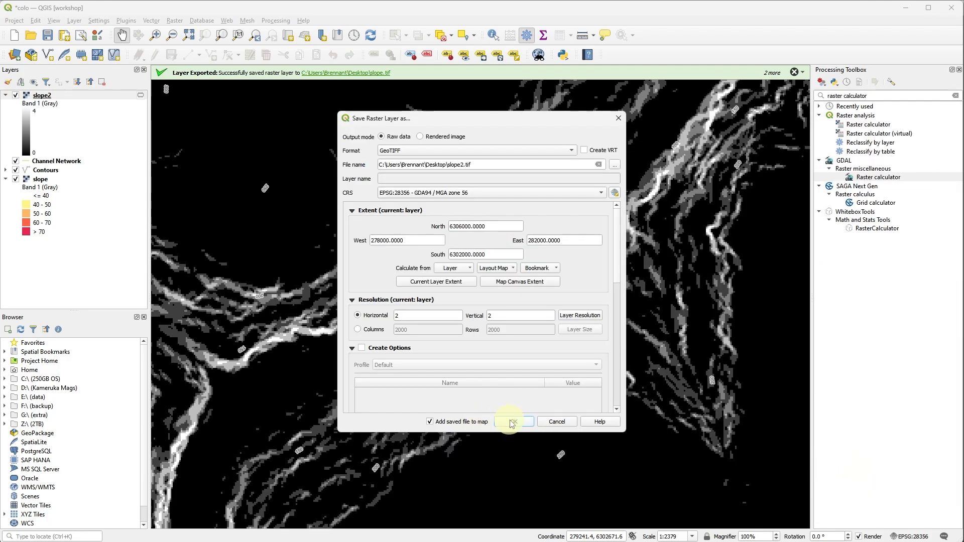
# Remove the temporary copy of the slope2 layer from the project.
pyautogui.click(59, 161)
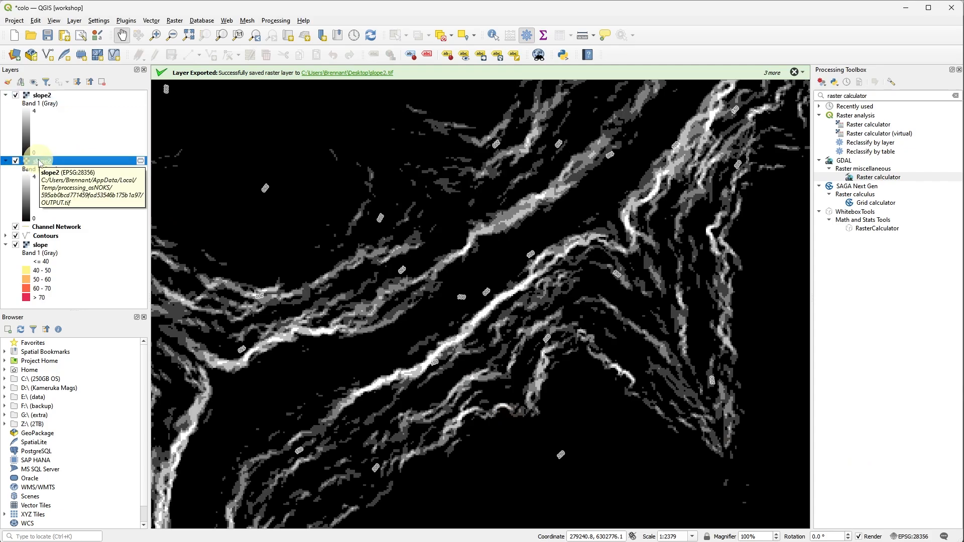
pyautogui.rightClick(39, 161)
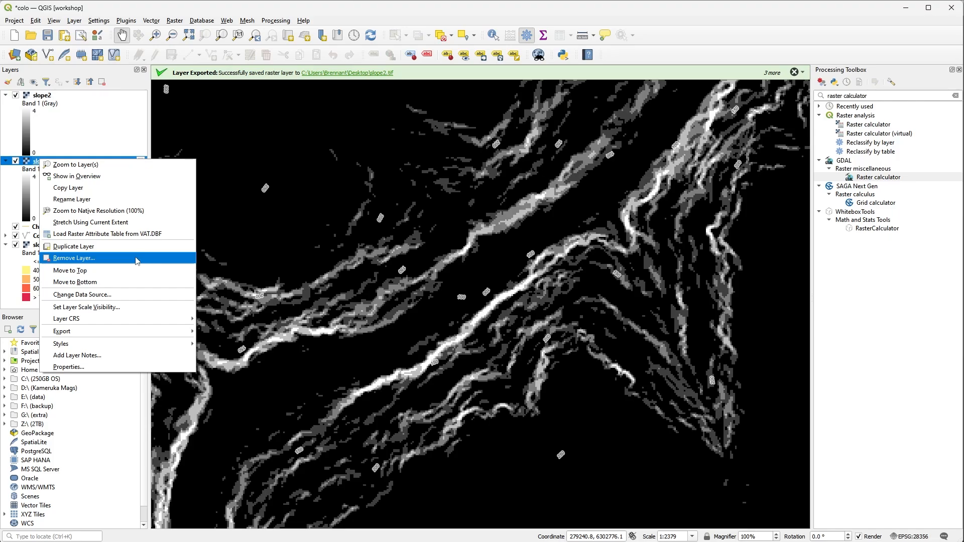
pyautogui.click(134, 258)
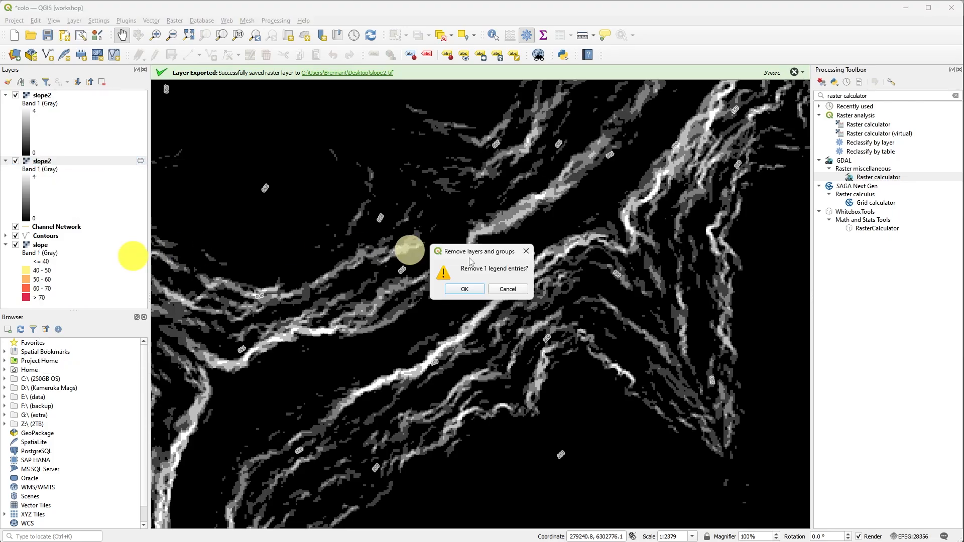
pyautogui.click(468, 285)
# Load the slope_cliffline_category.qml style from the basic_mapping_workshop_2024 folder onto the slope2 layer and apply it.
pyautogui.click(47, 95)
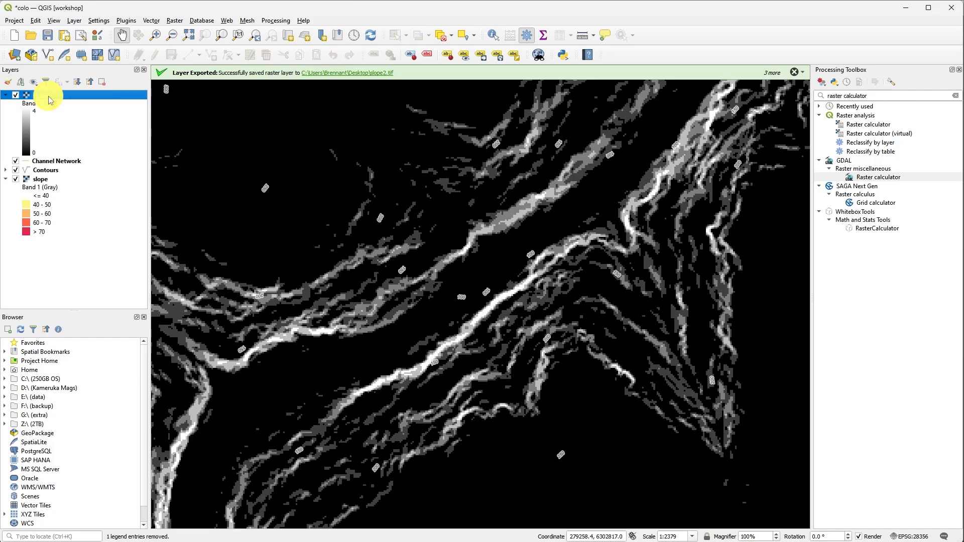
pyautogui.doubleClick(48, 92)
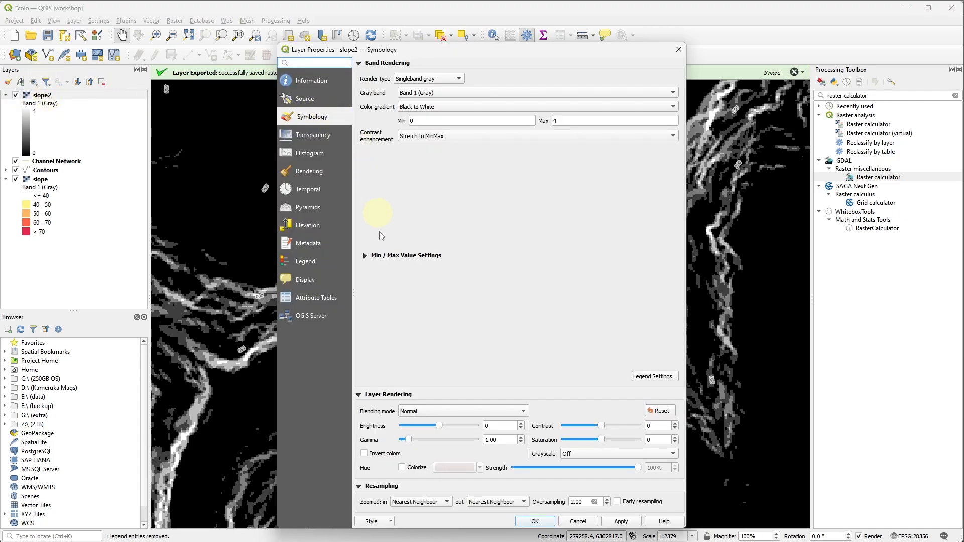
pyautogui.click(391, 523)
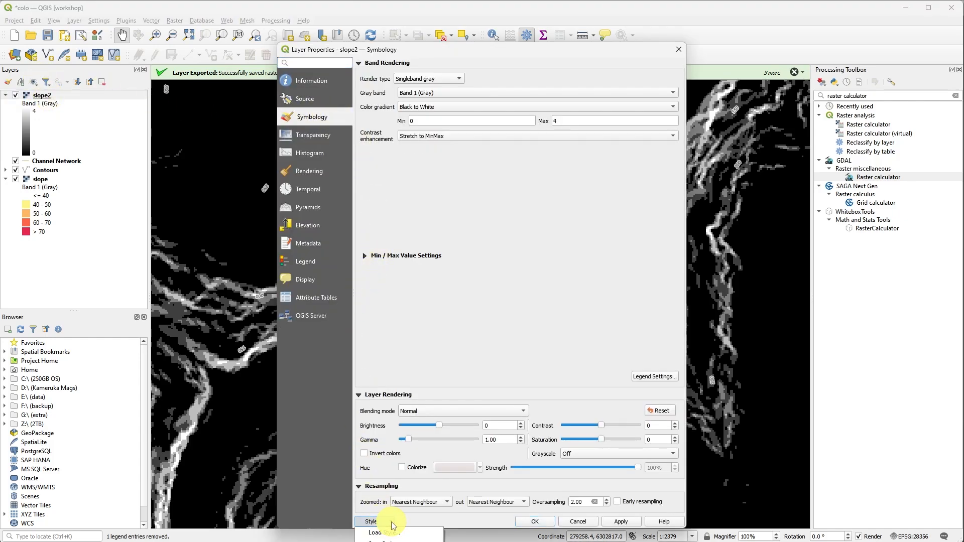
pyautogui.click(386, 534)
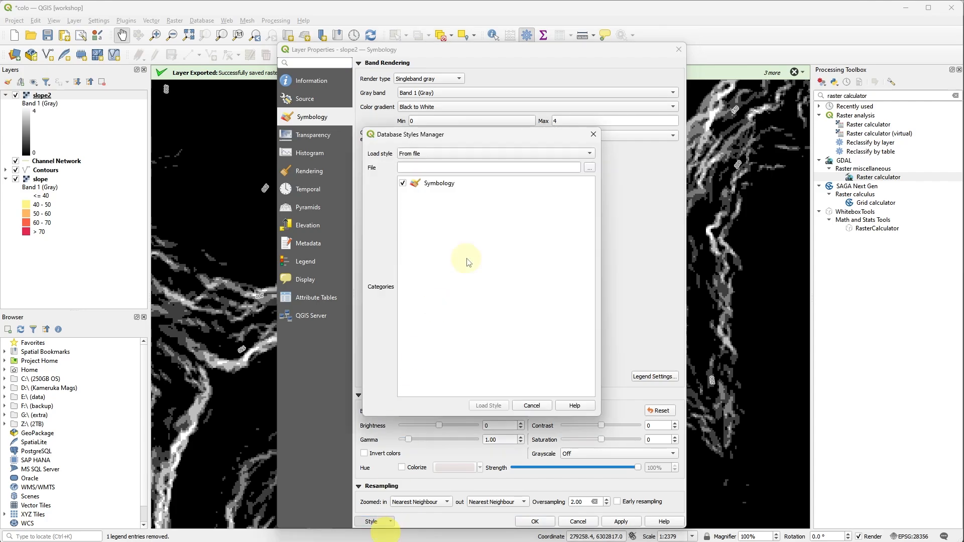
pyautogui.click(590, 170)
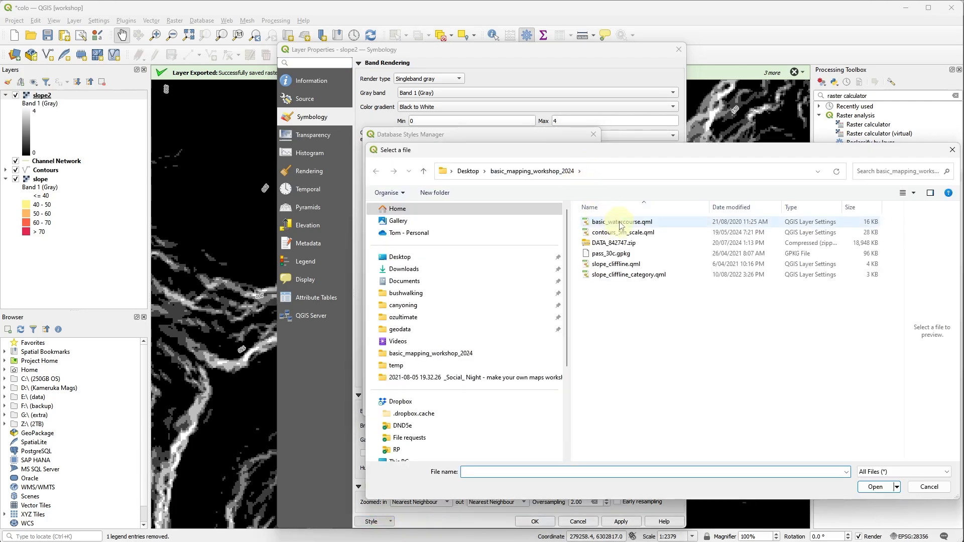
pyautogui.click(636, 279)
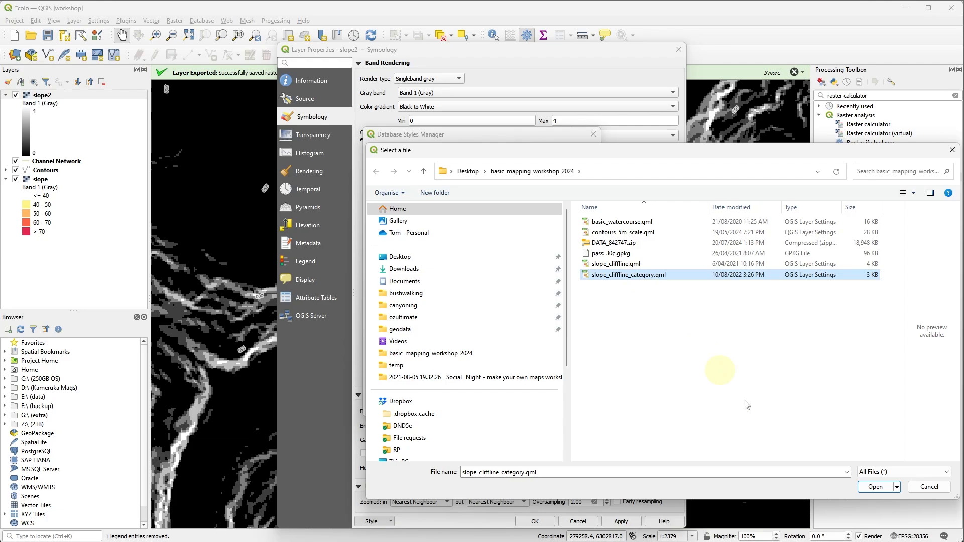
pyautogui.click(876, 490)
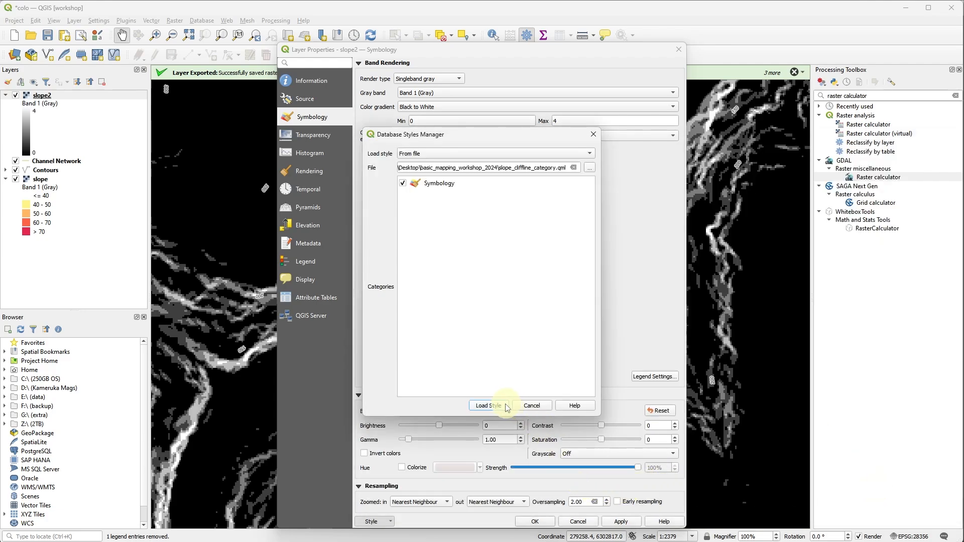
pyautogui.click(506, 407)
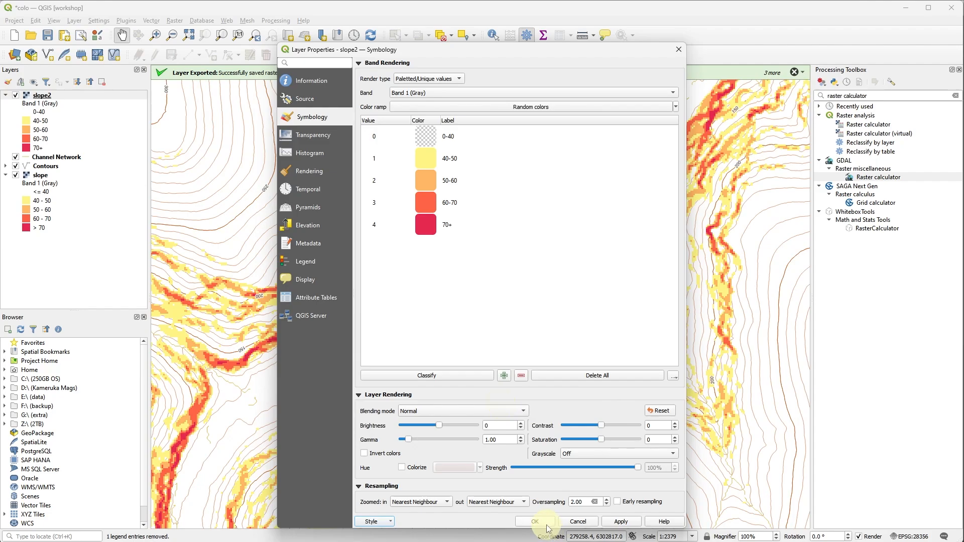
pyautogui.click(547, 520)
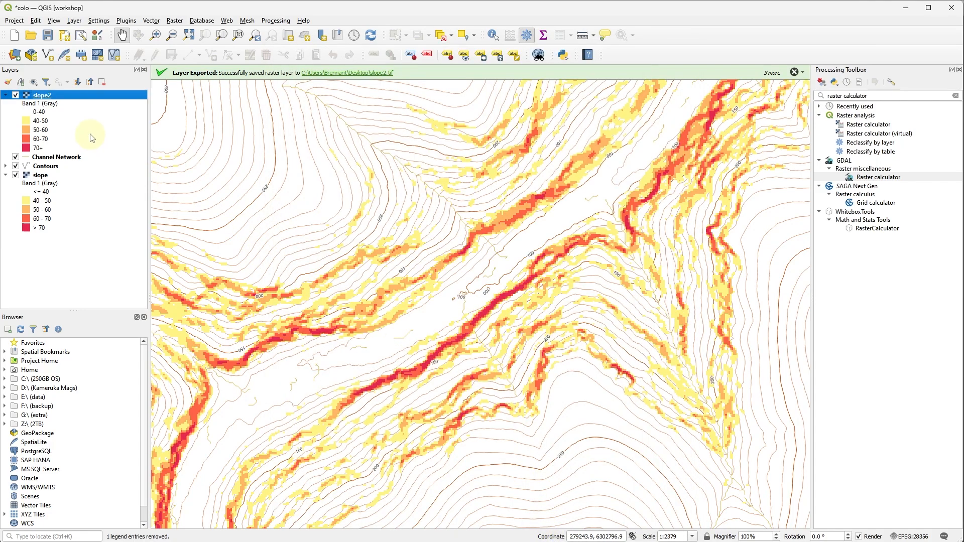
# Move the slope2 layer below slope in the layer order and hide the slope layer to compare the two.
pyautogui.click(52, 104)
pyautogui.moveTo(44, 95); pyautogui.dragTo(37, 251)
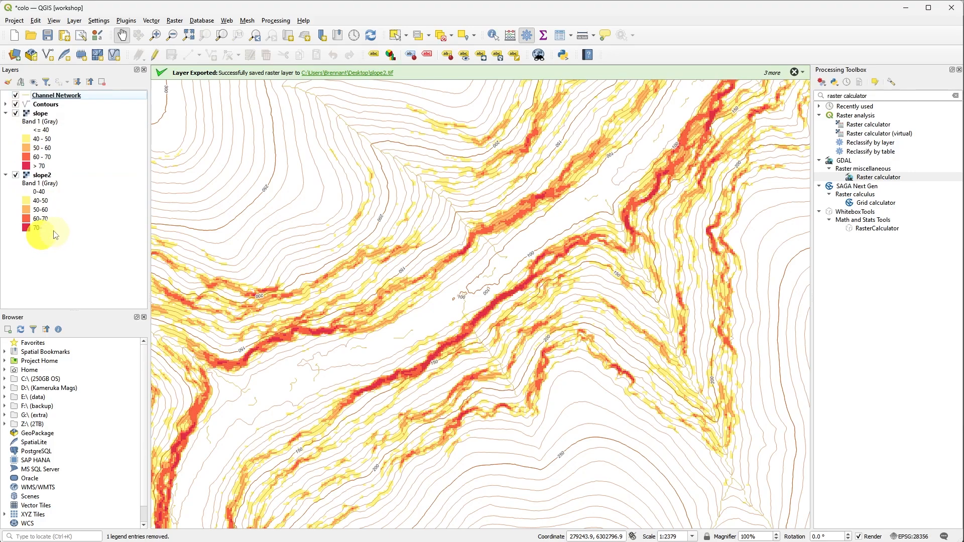
pyautogui.click(15, 114)
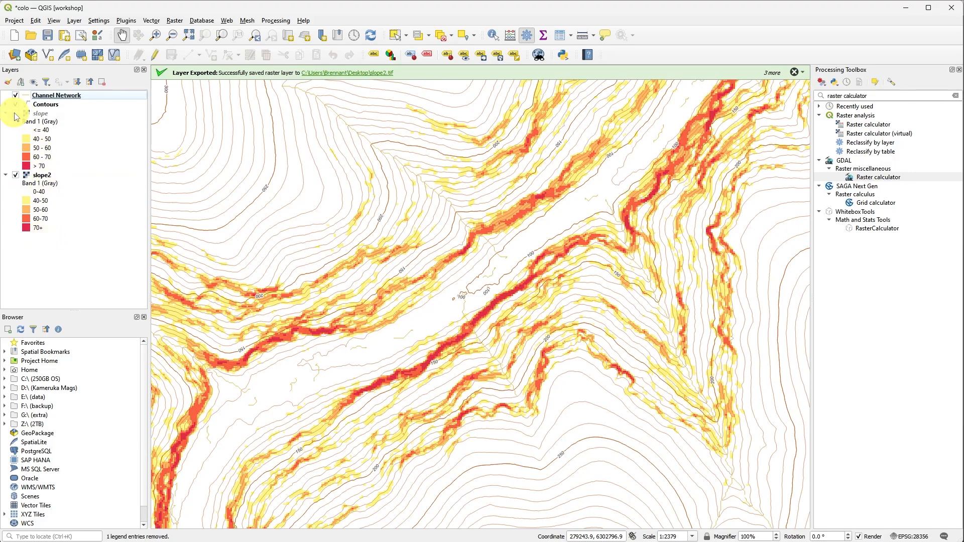
pyautogui.click(16, 114)
pyautogui.click(16, 114)
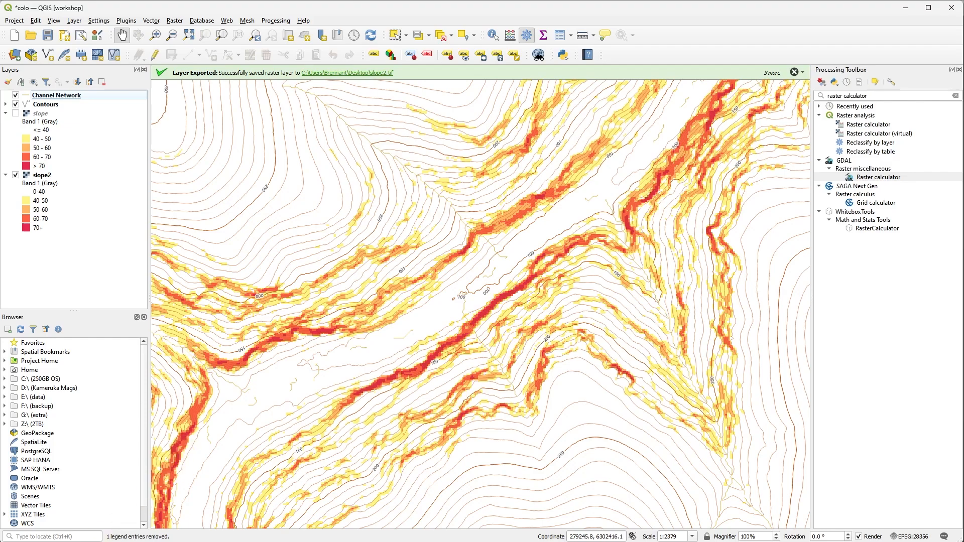
# Switch to File Explorer, compare the file sizes of slope.tif and slope2.tif on the Desktop, and return to QGIS.
pyautogui.hotkey('alt', 'Tab')
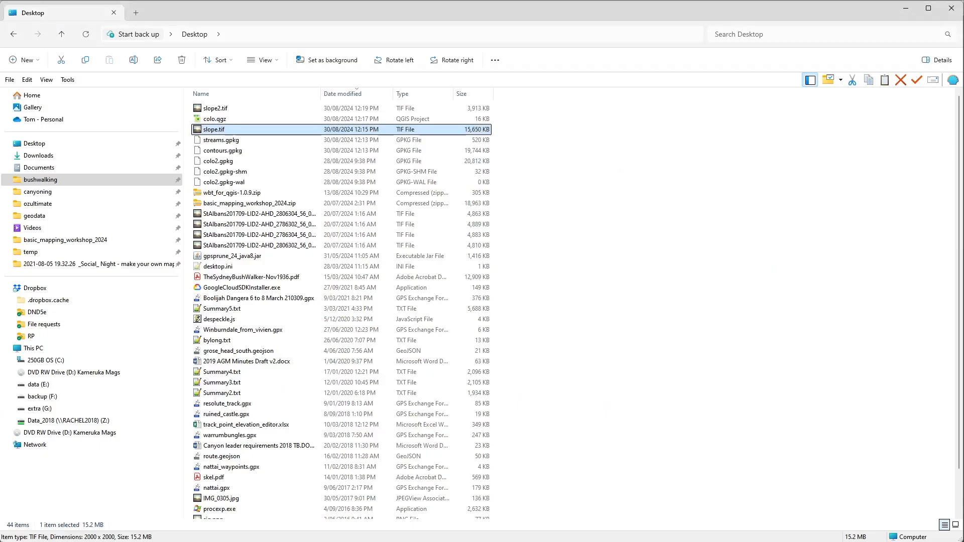
pyautogui.click(275, 109)
pyautogui.click(276, 130)
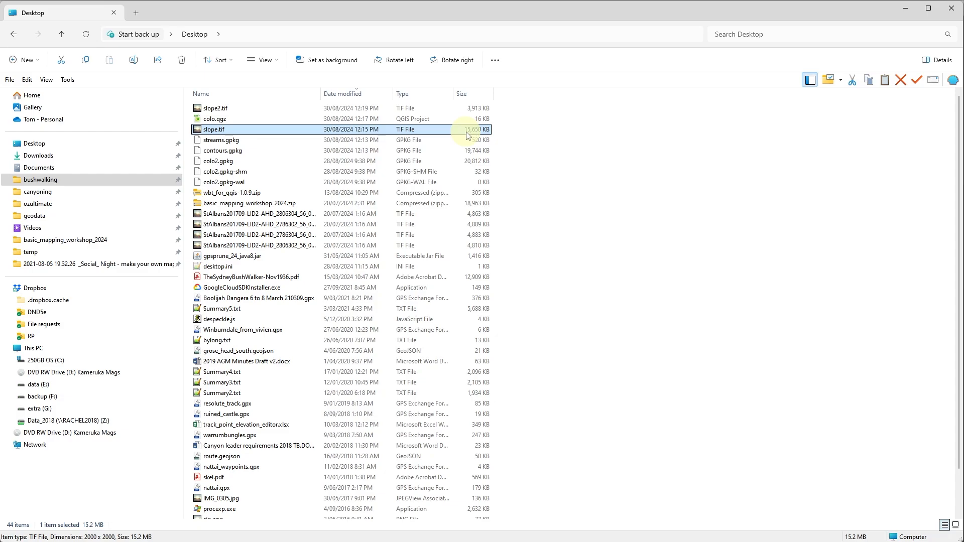
pyautogui.click(290, 108)
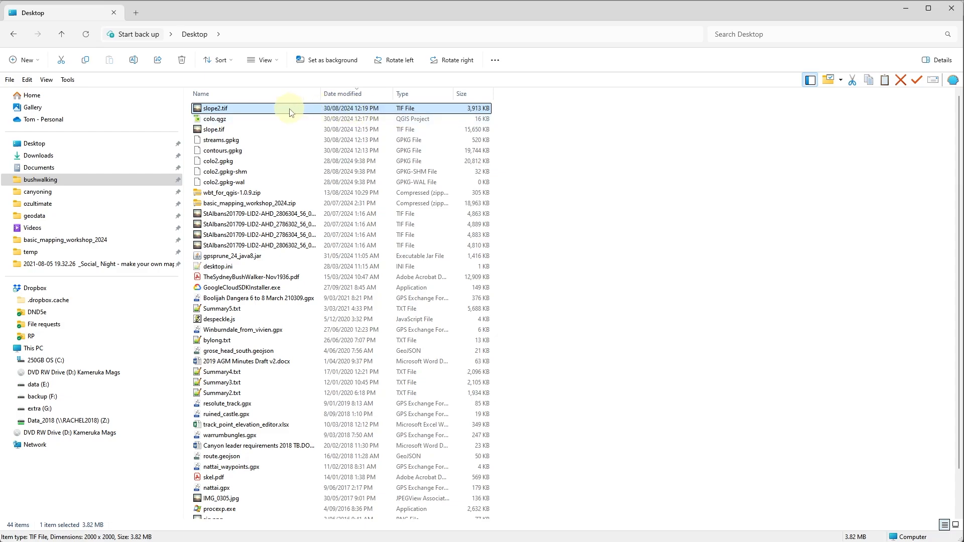
pyautogui.click(260, 131)
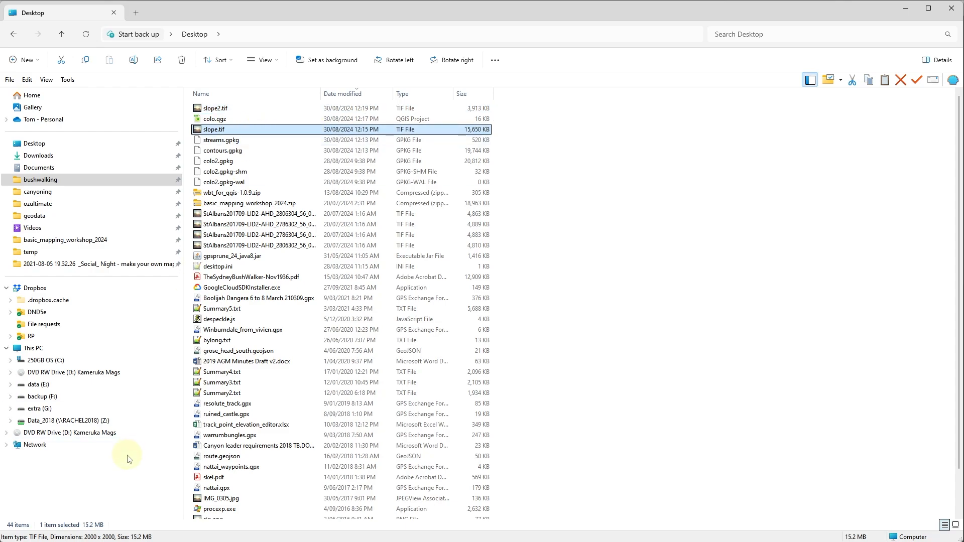
pyautogui.hotkey('alt', 'Tab')
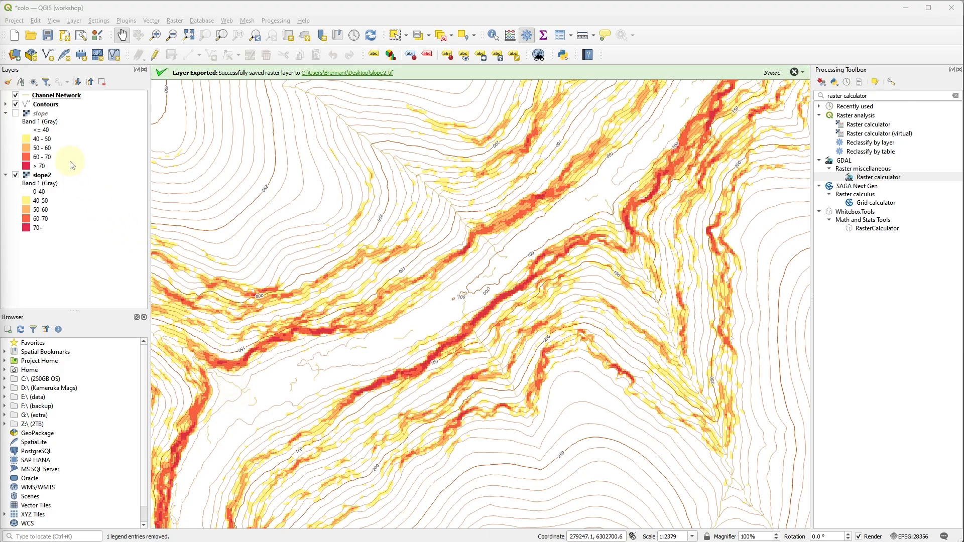
# Remove the original slope layer from the project.
pyautogui.click(42, 114)
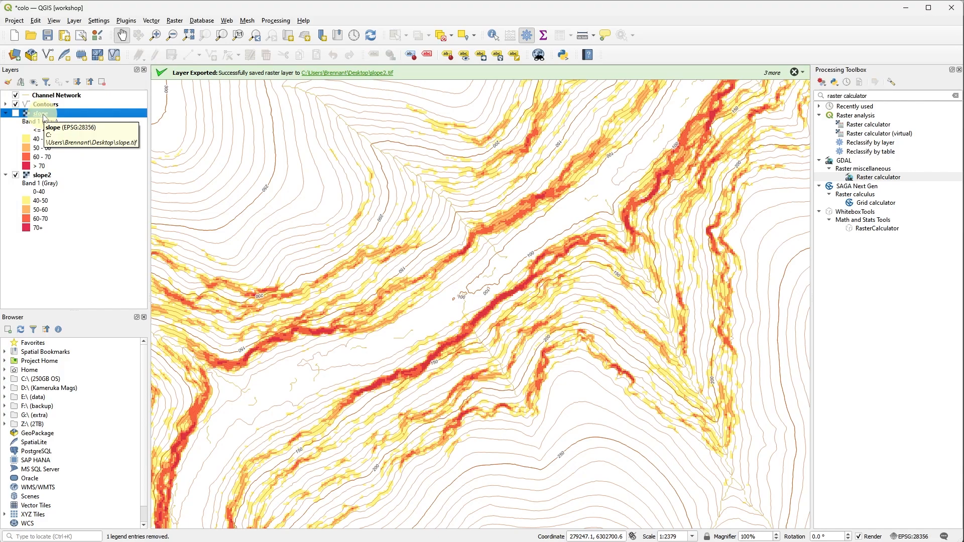
pyautogui.rightClick(44, 116)
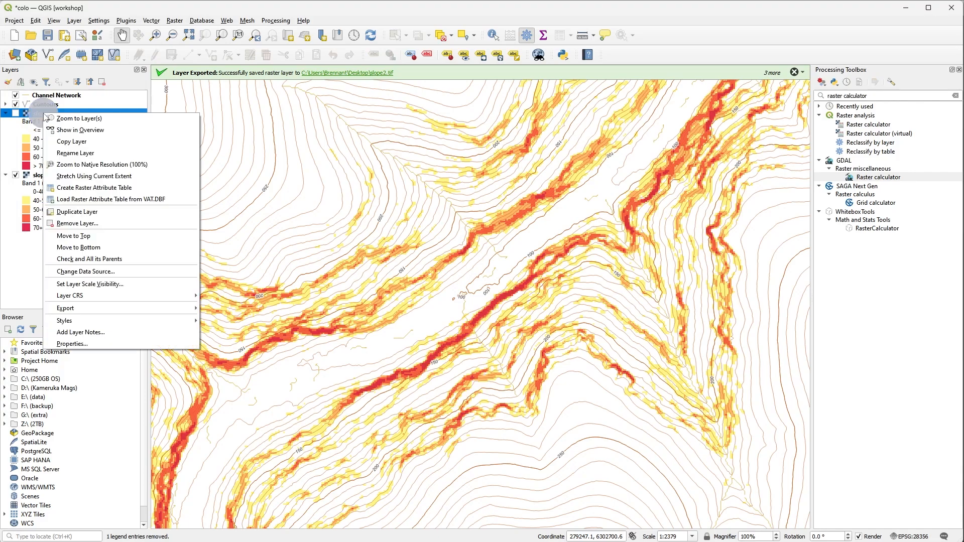
pyautogui.click(119, 224)
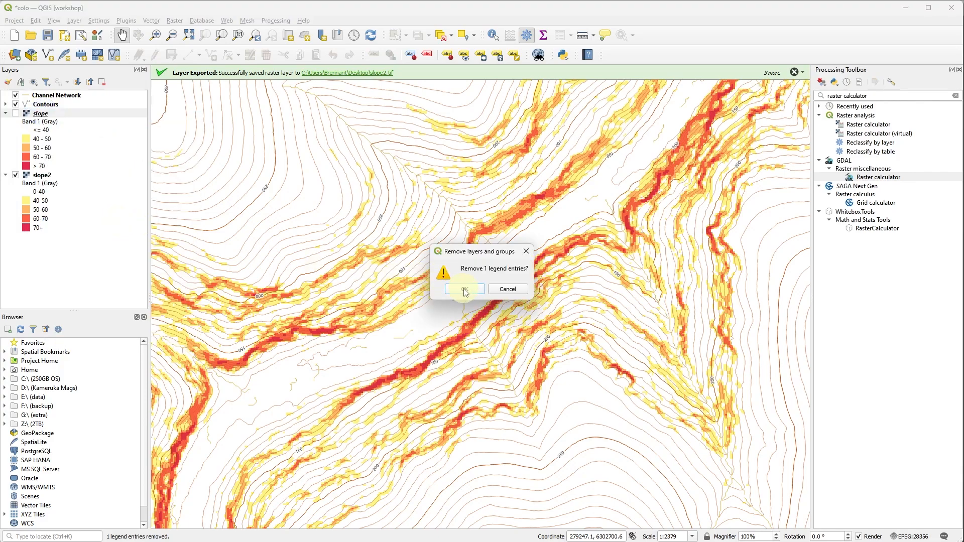
pyautogui.click(464, 290)
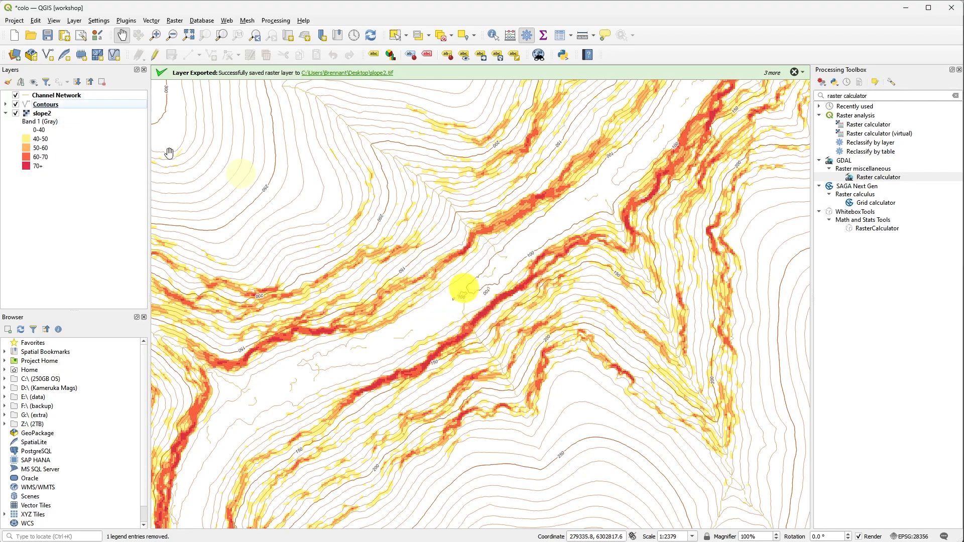
# Save the project with the slope2 layer selected.
pyautogui.click(53, 115)
pyautogui.click(14, 21)
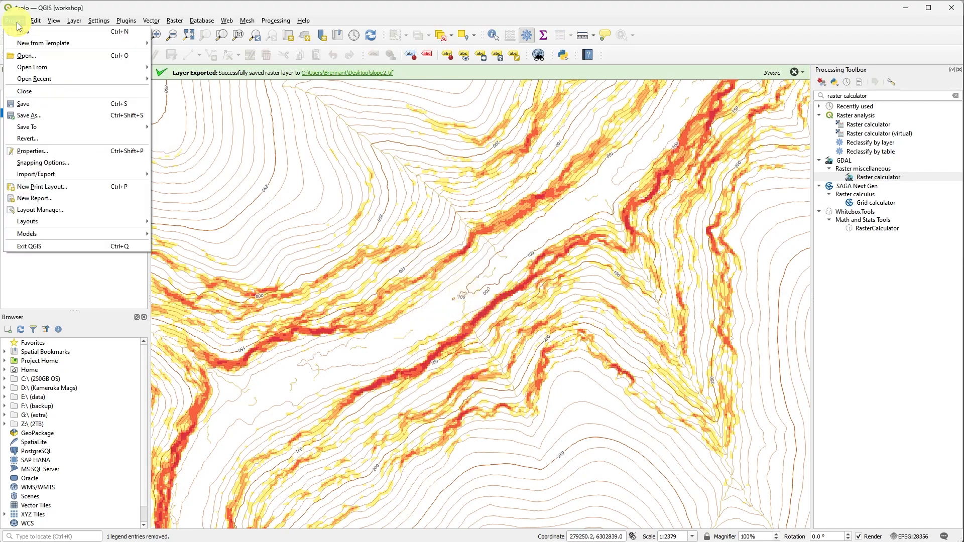
pyautogui.click(42, 106)
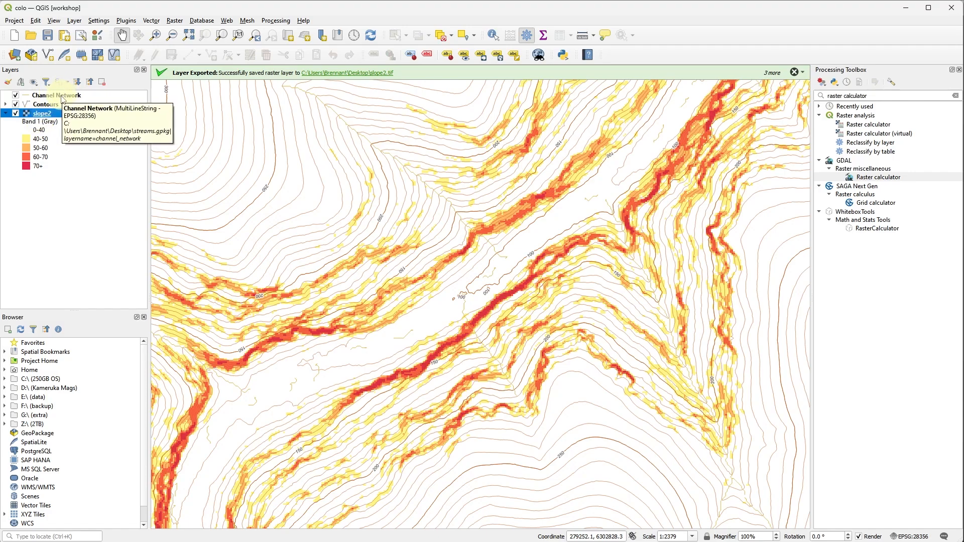
pyautogui.click(65, 98)
pyautogui.rightClick(65, 98)
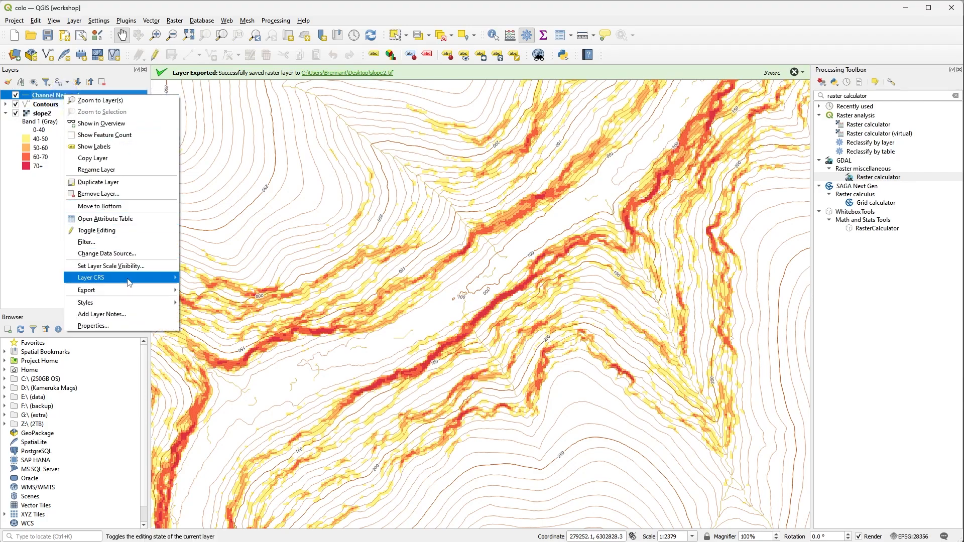
pyautogui.moveTo(164, 290)
pyautogui.click(203, 290)
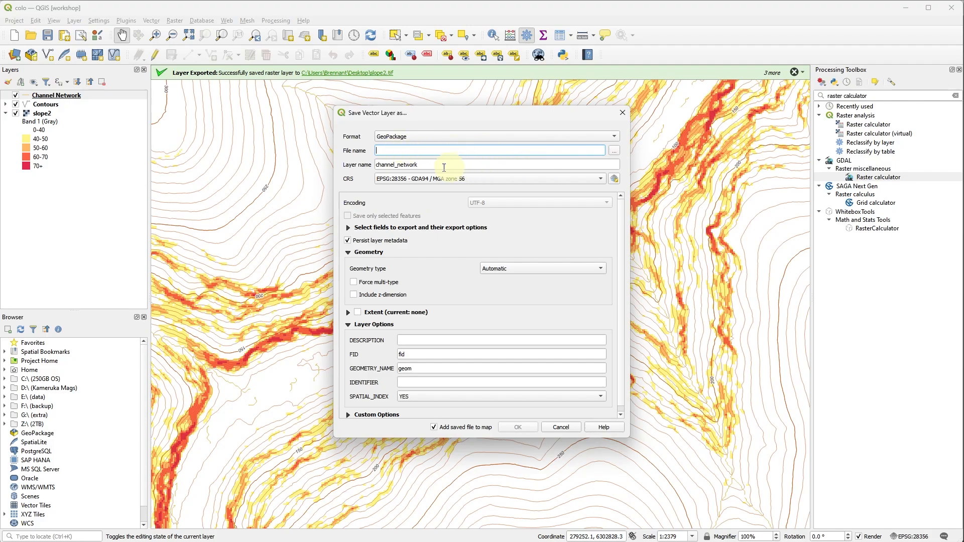
pyautogui.doubleClick(382, 164)
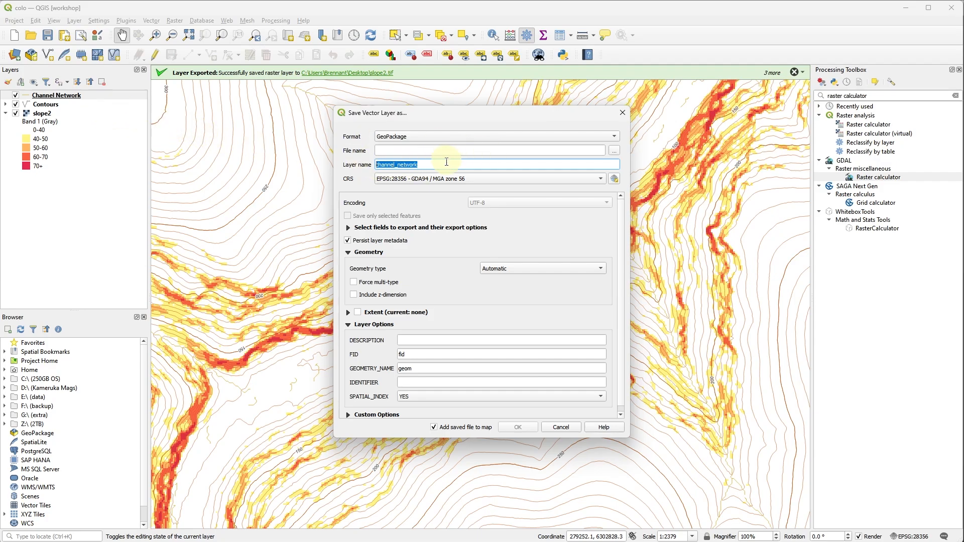
pyautogui.click(549, 428)
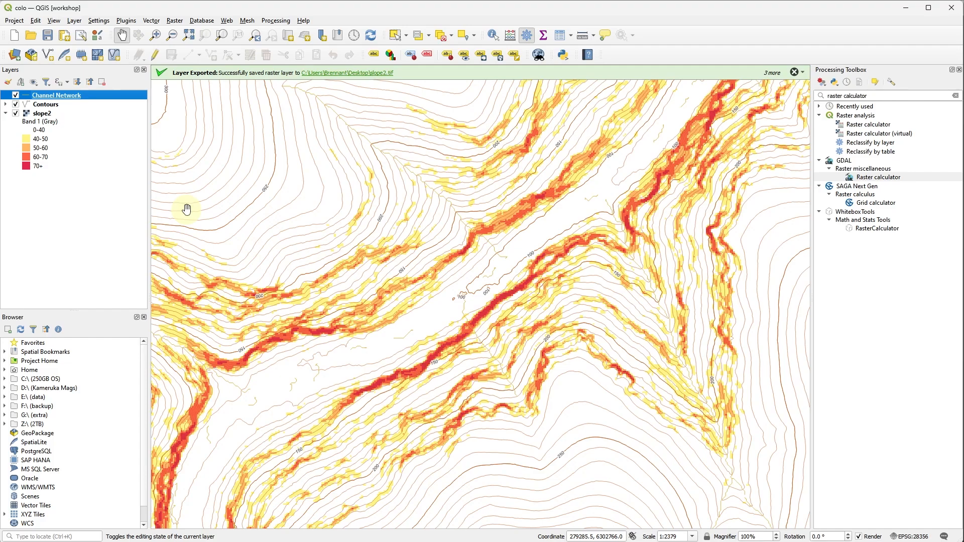
# Enable the map grid decoration with X and Y intervals of 1000.
pyautogui.click(54, 21)
pyautogui.moveTo(123, 219)
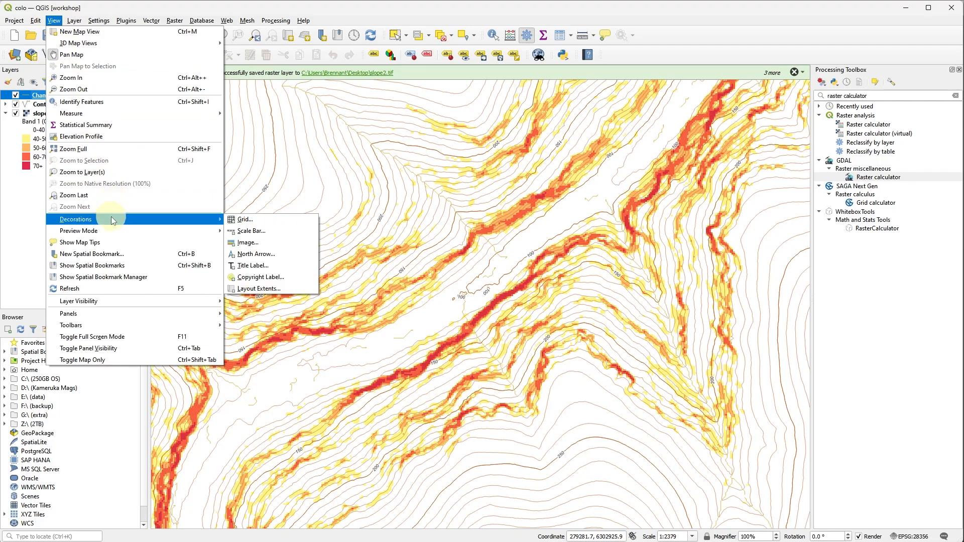
pyautogui.click(244, 221)
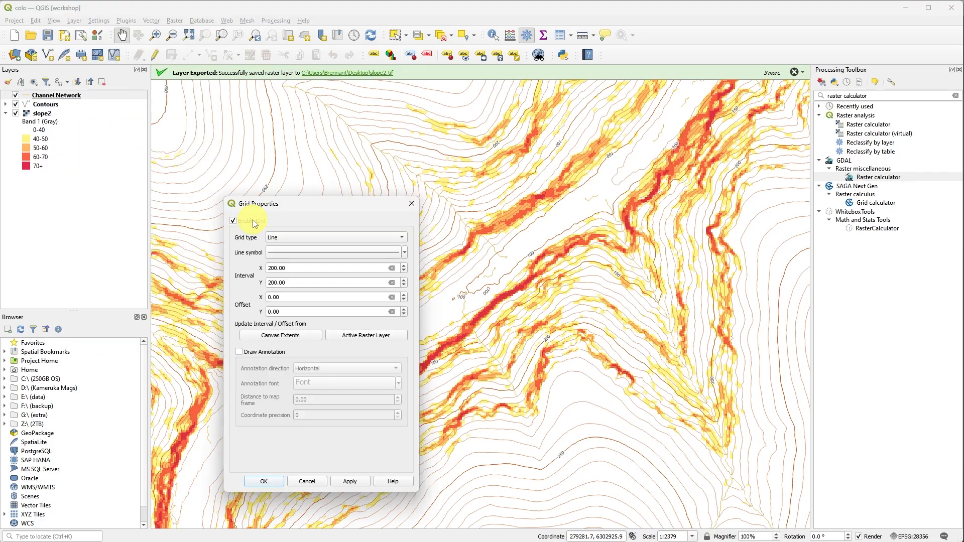
pyautogui.click(254, 222)
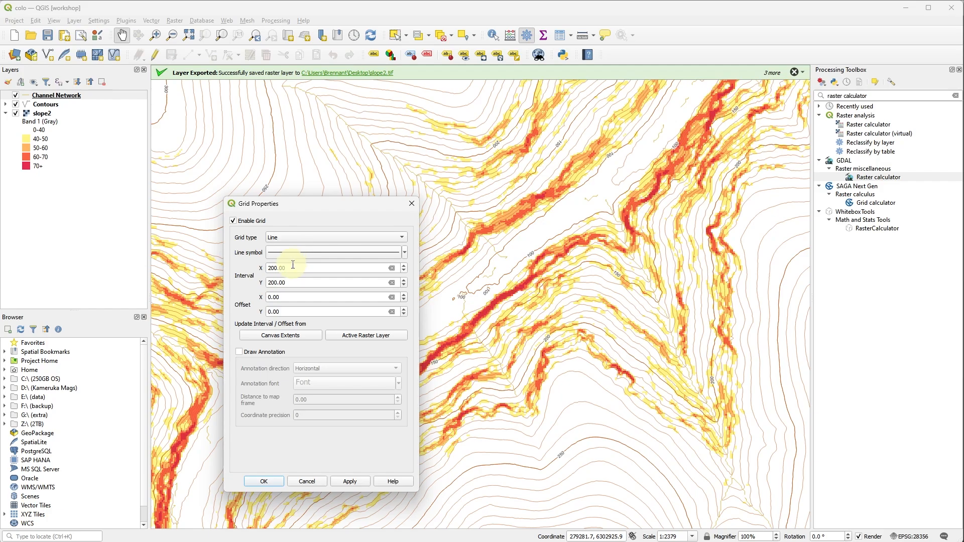
pyautogui.moveTo(295, 266); pyautogui.dragTo(255, 267)
pyautogui.write('10')
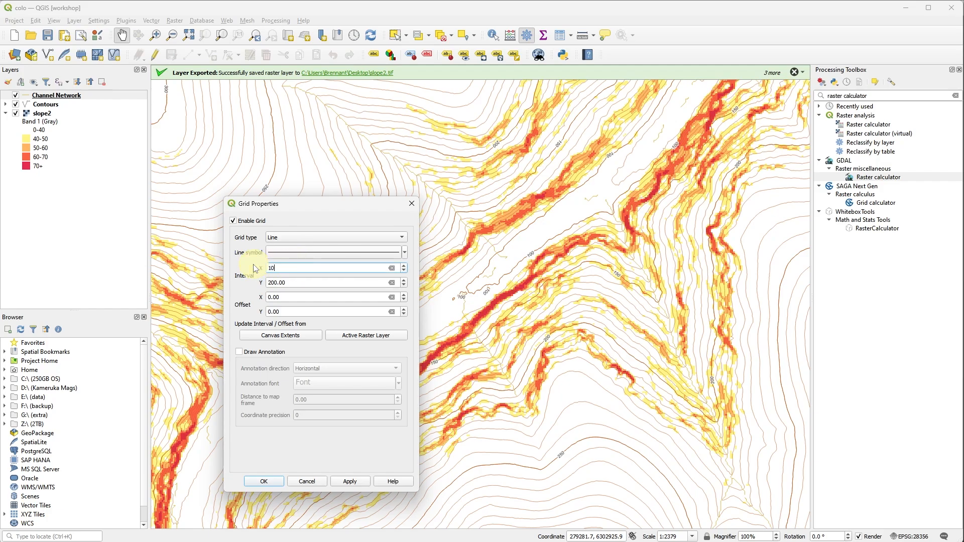
pyautogui.write('00')
pyautogui.press('Tab')
pyautogui.write('1000')
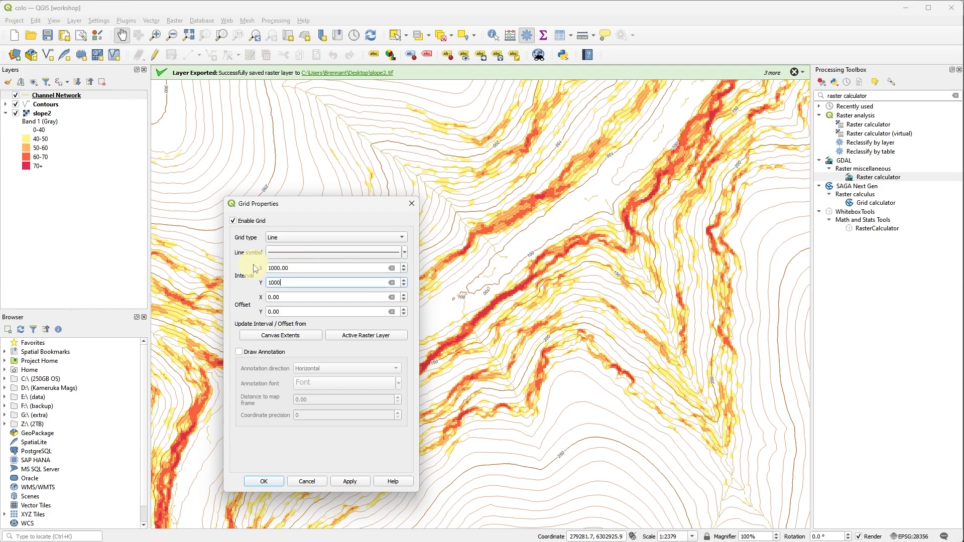
pyautogui.press('Tab')
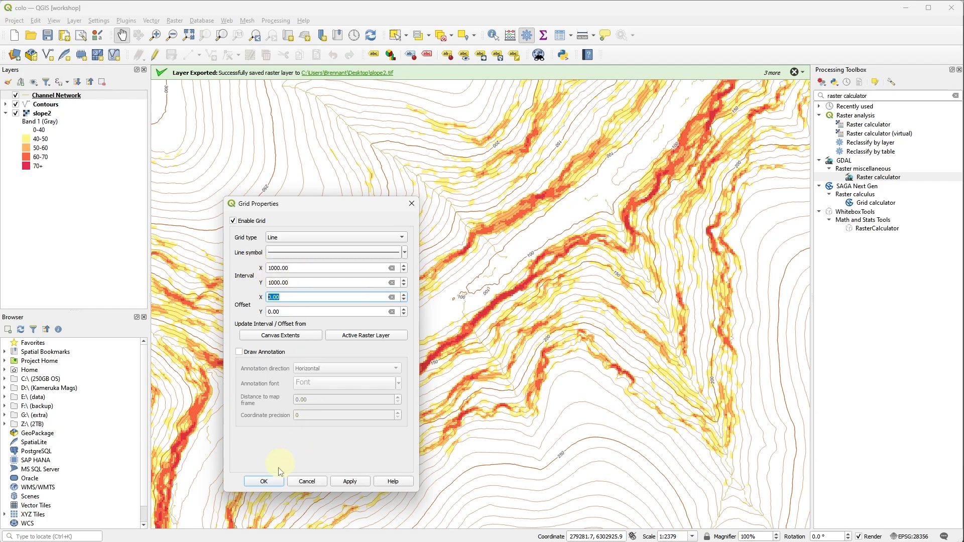
pyautogui.click(271, 481)
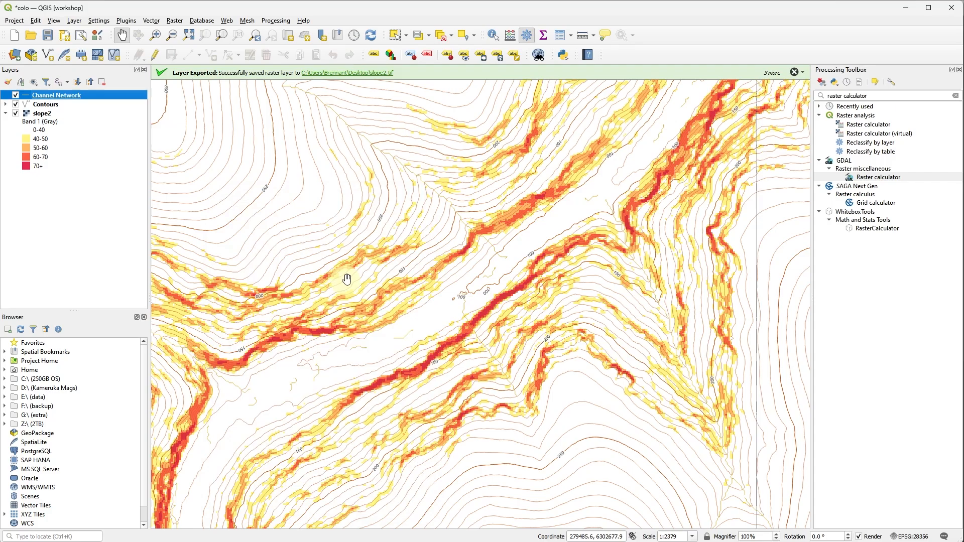
# Examine the grid across the full extent of the map layers and check the project's coordinate reference system without changing it.
pyautogui.scroll(-4, 344, 279)
pyautogui.moveTo(351, 263); pyautogui.dragTo(380, 340)
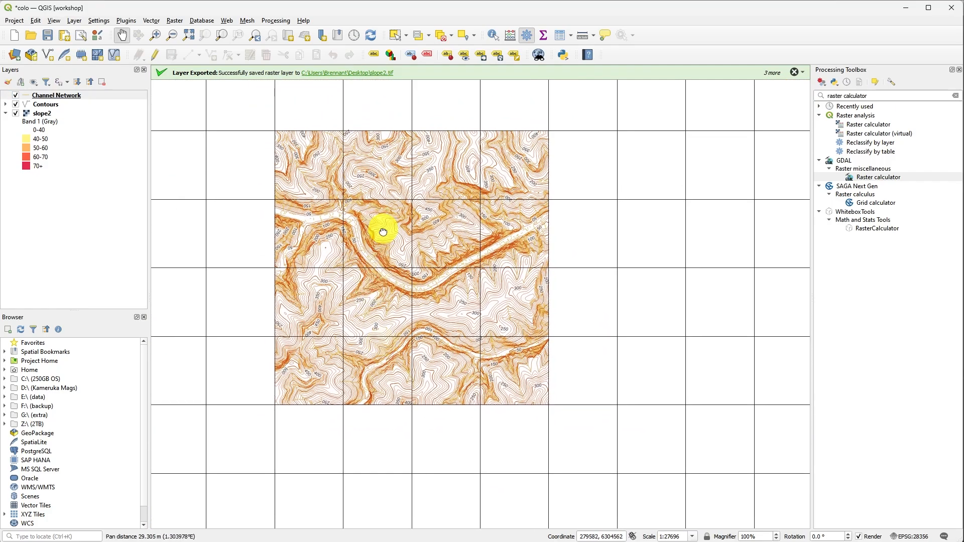
pyautogui.moveTo(381, 230); pyautogui.dragTo(376, 252)
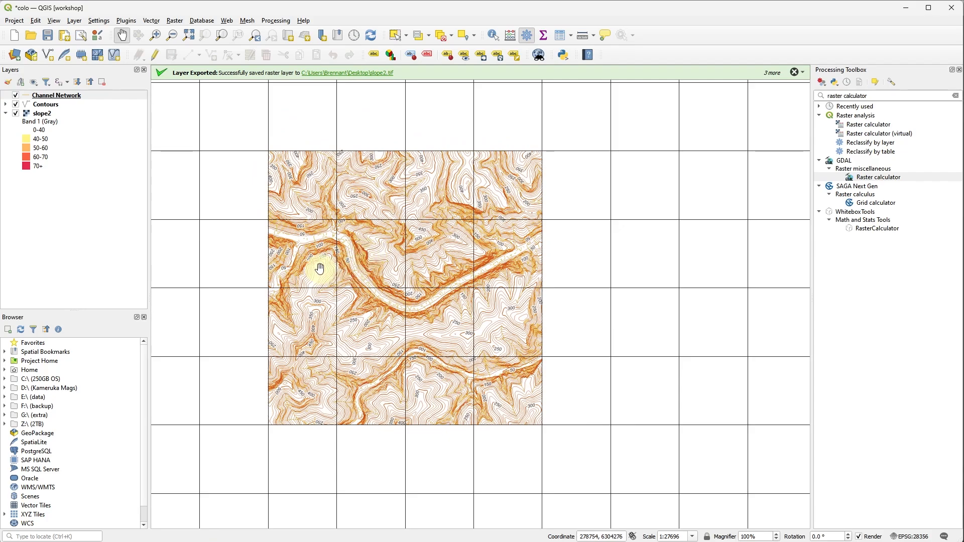
pyautogui.scroll(2, 321, 256)
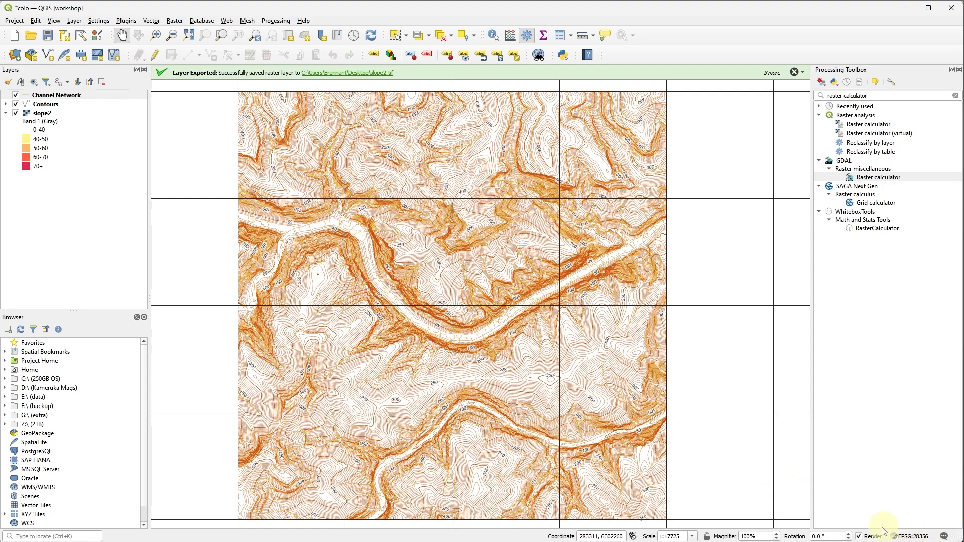
pyautogui.click(906, 536)
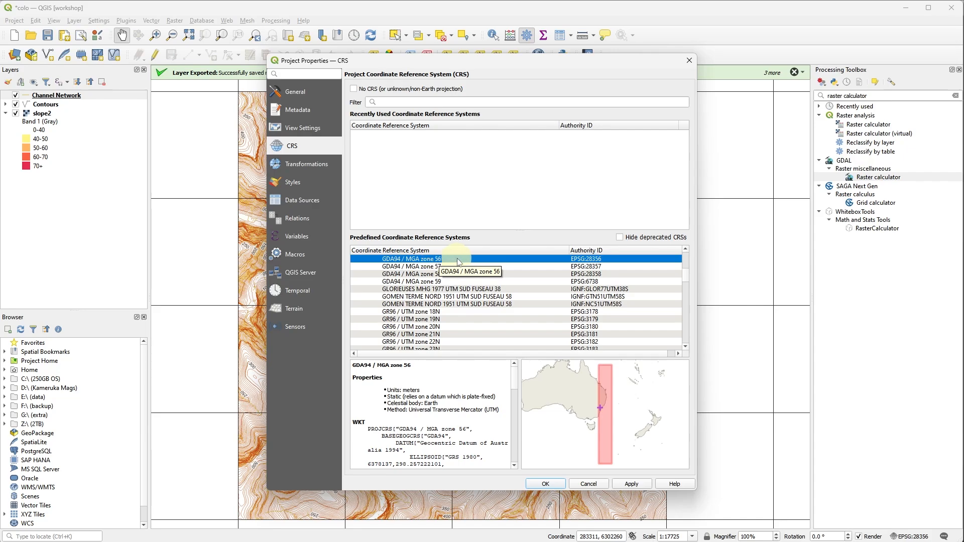
pyautogui.click(590, 483)
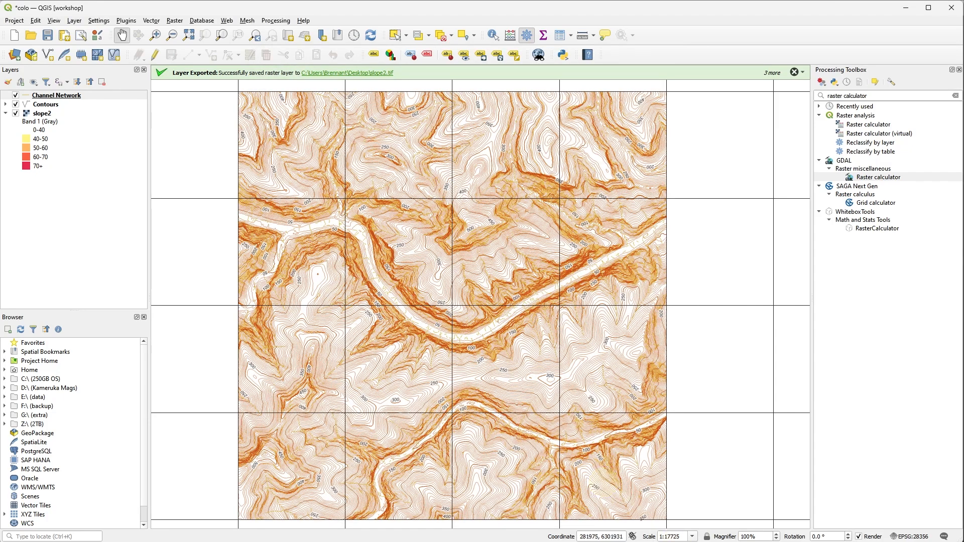